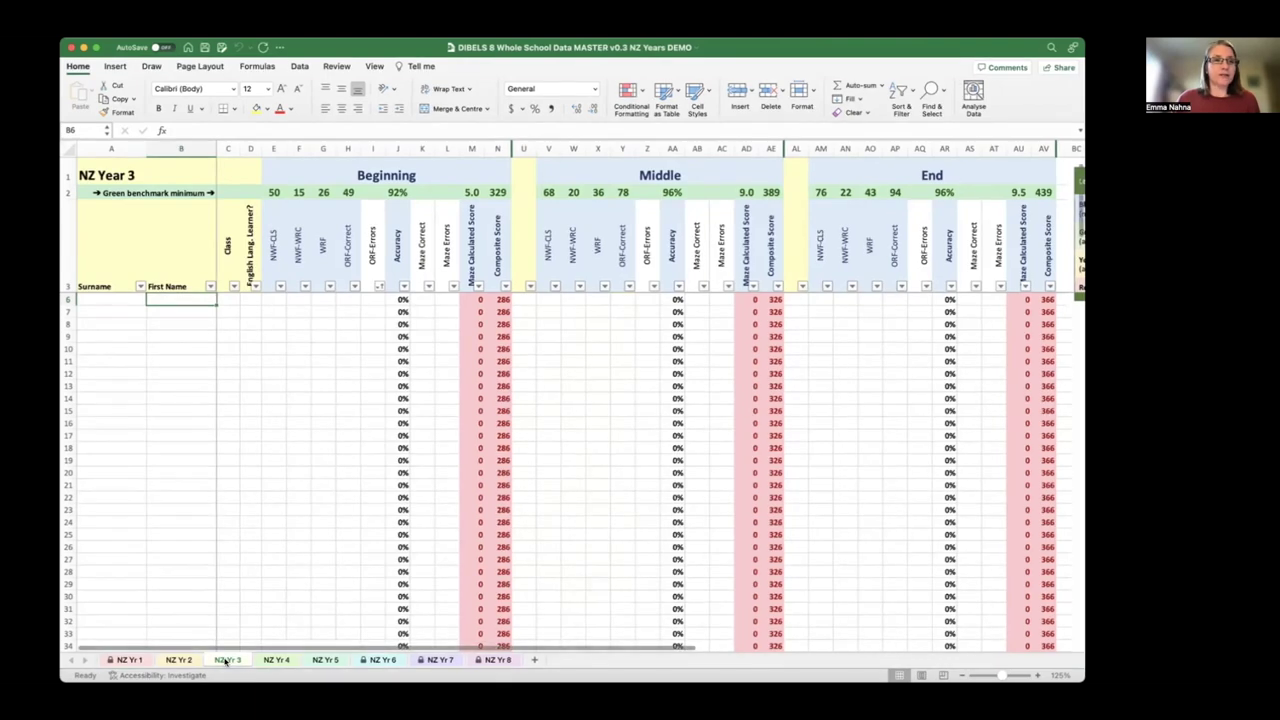
Step: Examine the green benchmark minimum row of the Beginning section on the NZ Yr 3 sheet, especially the NWF-CLS benchmark
{"action": "left_click", "coordinate": [278, 661]}
{"action": "left_click", "coordinate": [234, 661]}
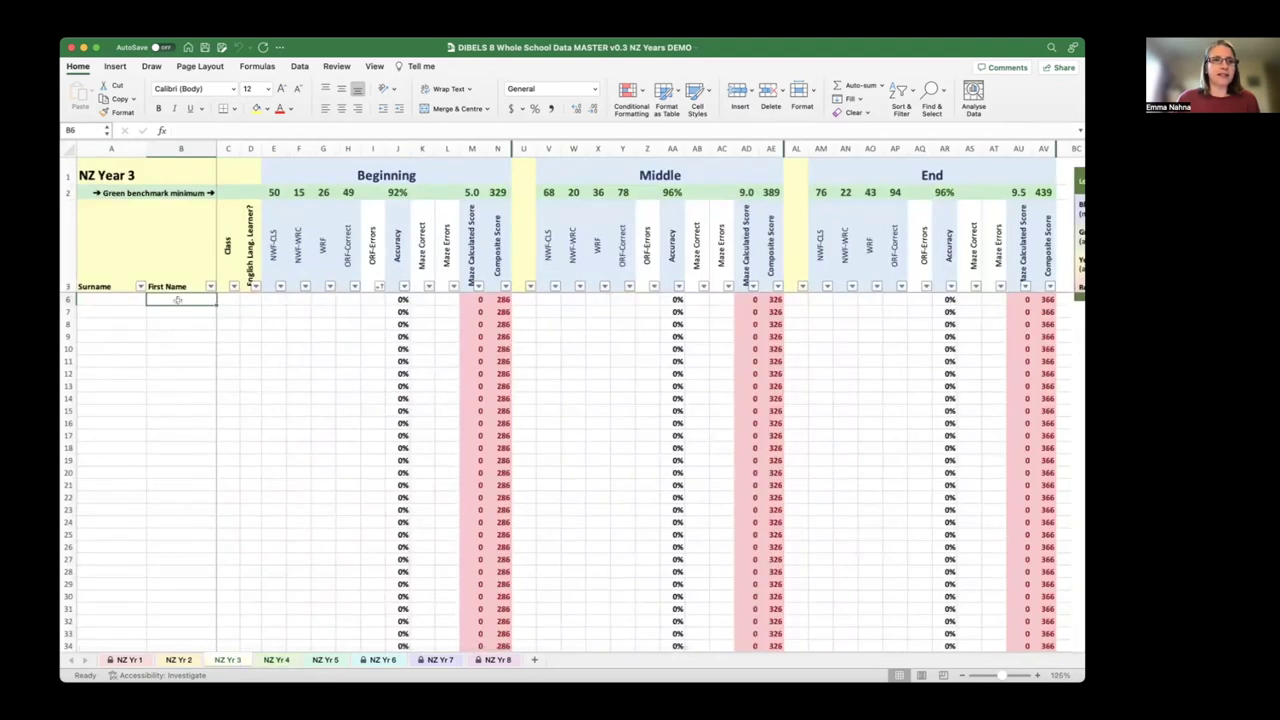
{"action": "left_click", "coordinate": [409, 172]}
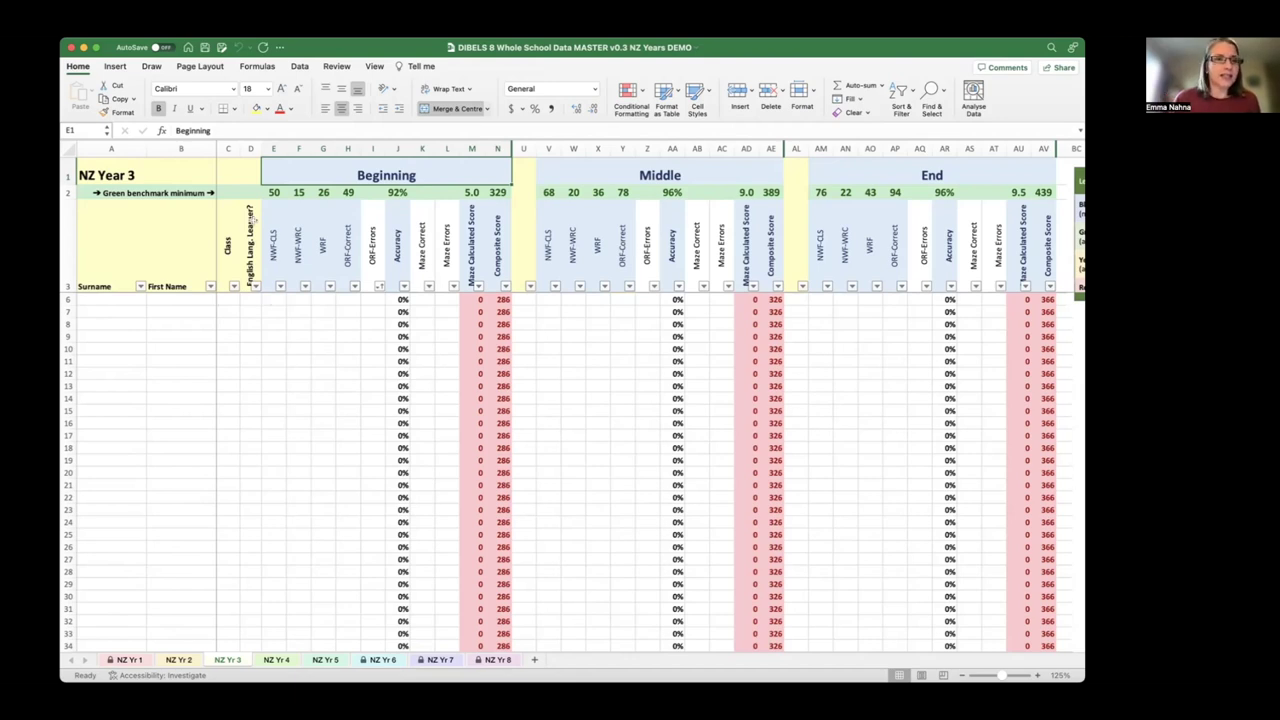
{"action": "left_click", "coordinate": [68, 192]}
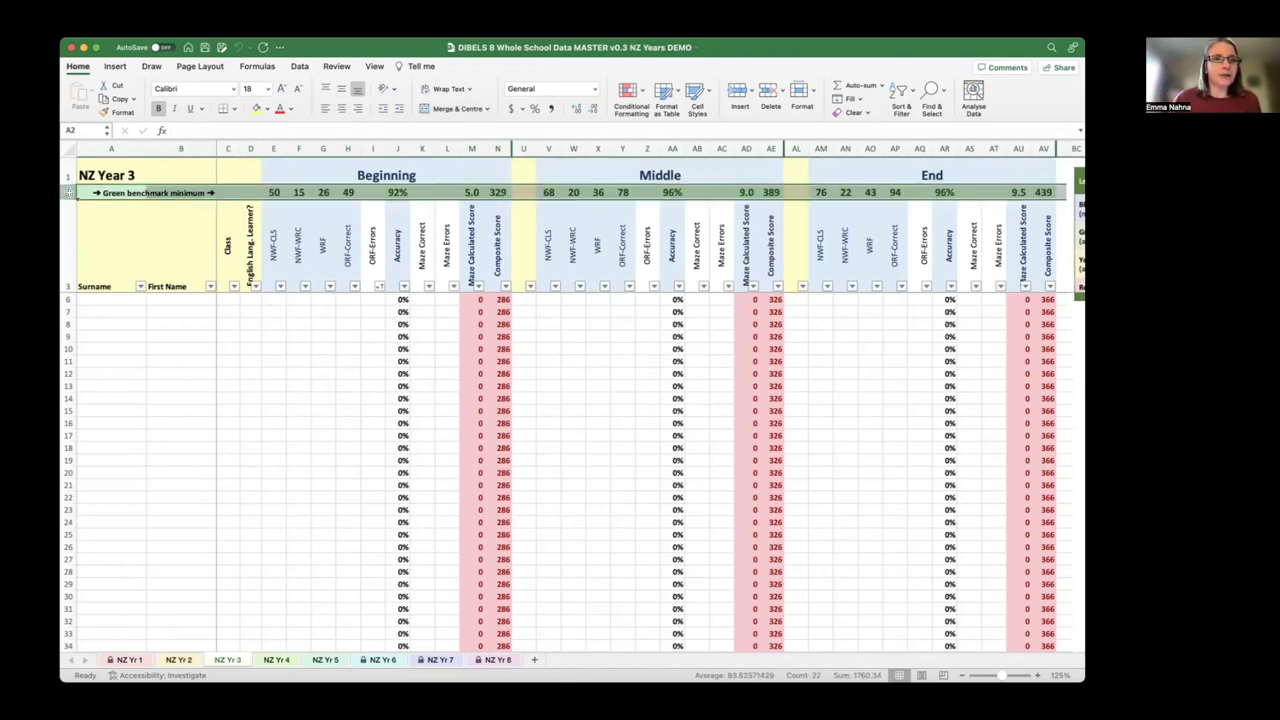
{"action": "left_click", "coordinate": [273, 299]}
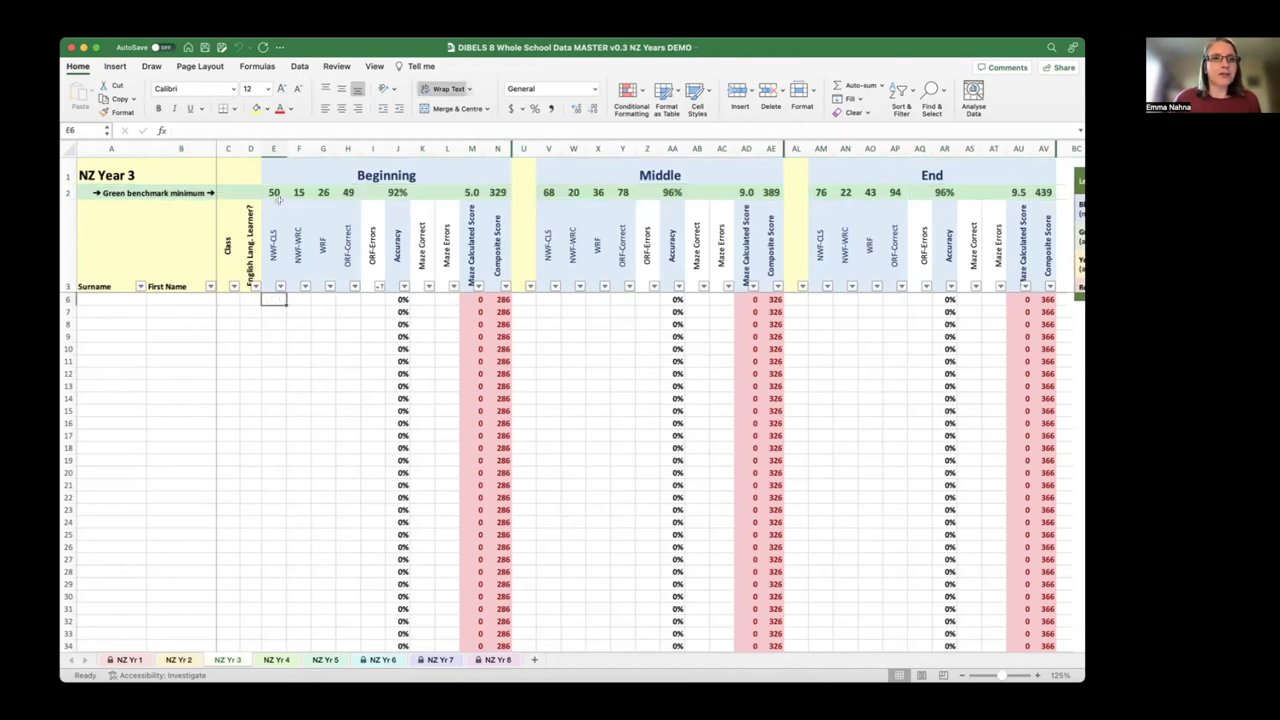
{"action": "left_click", "coordinate": [278, 194]}
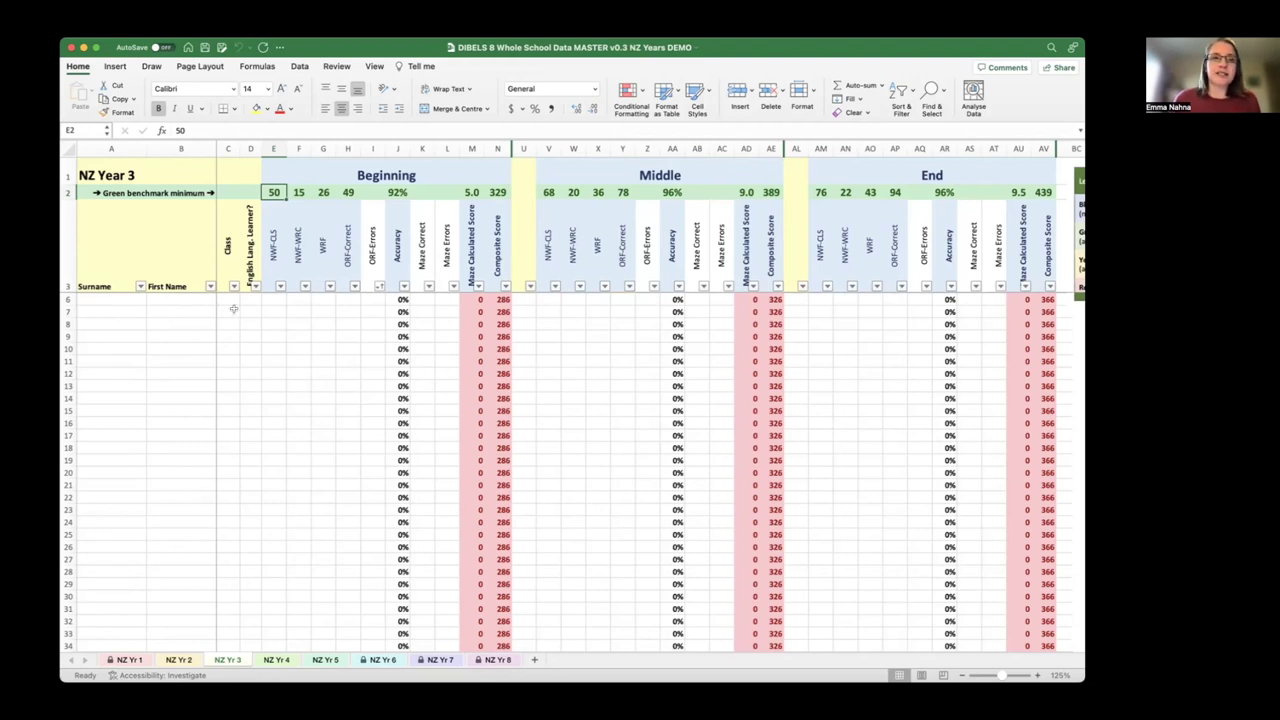
{"action": "left_click", "coordinate": [273, 299]}
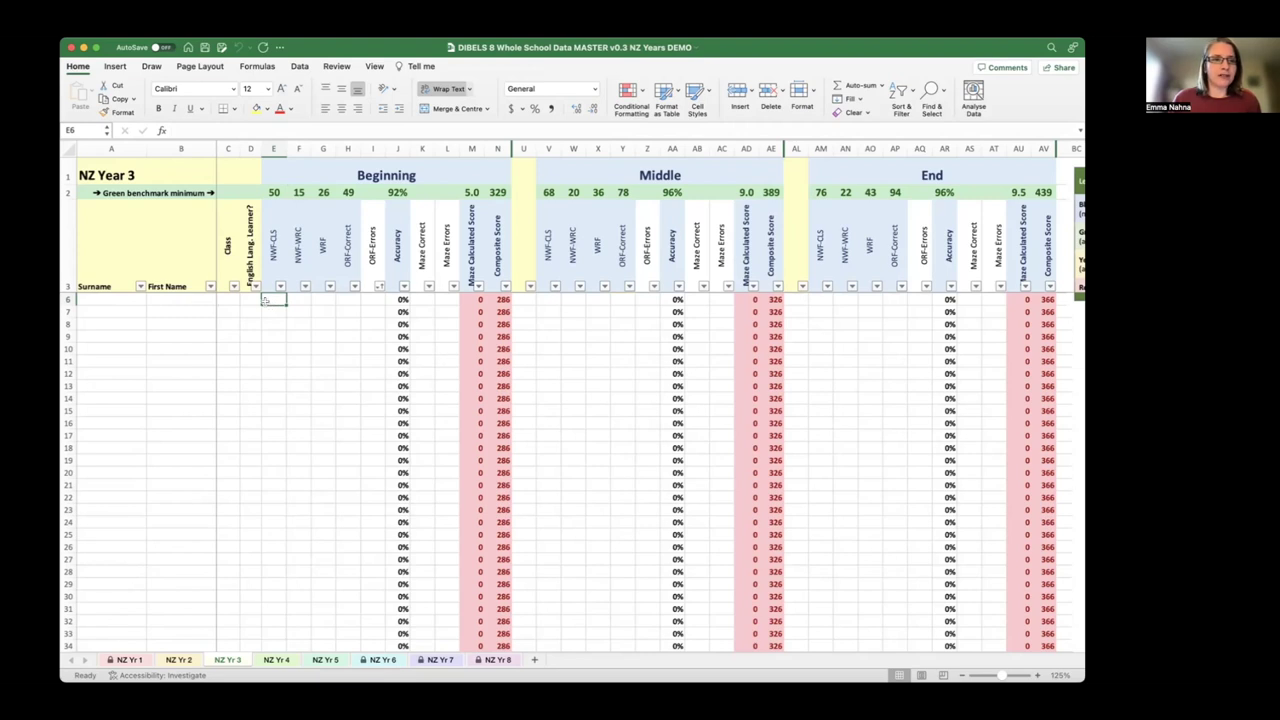
Step: Enter the student's first name in row 6 of the NZ Yr 3 sheet and go to the Beginning NWF-CLS cell
{"action": "left_click", "coordinate": [181, 300]}
{"action": "type", "text": "Milan PM"}
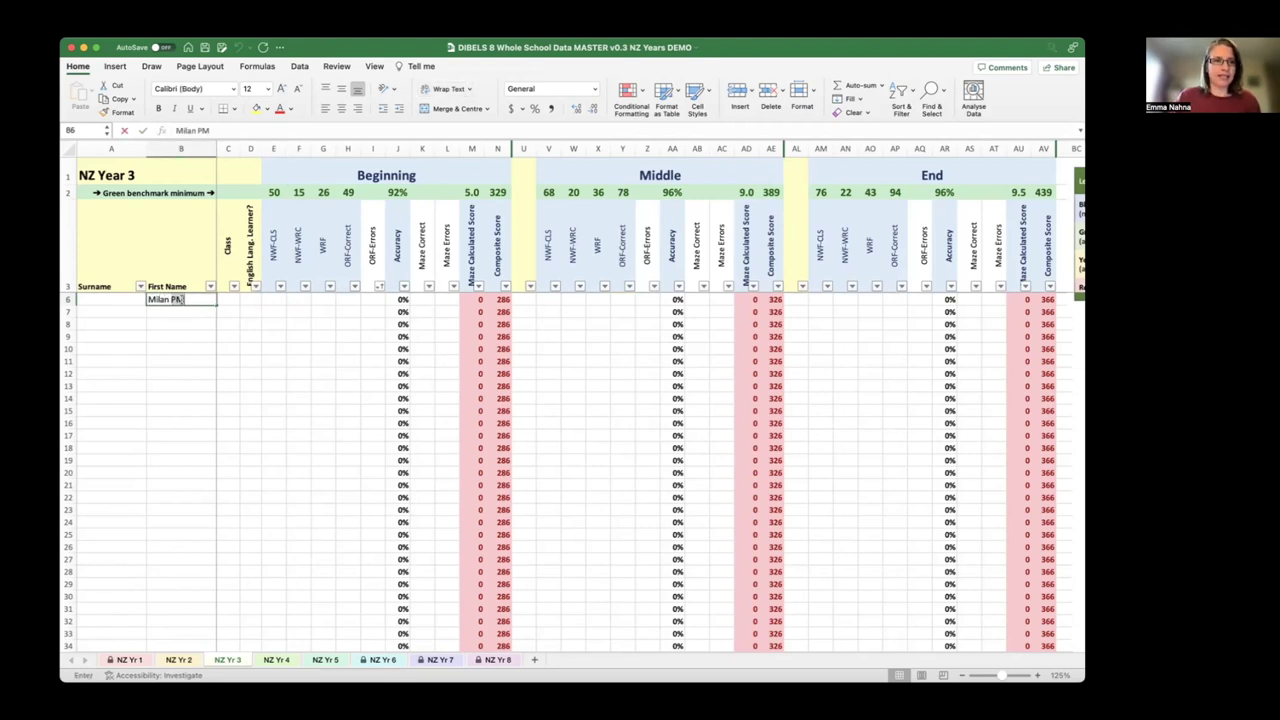
{"action": "key", "text": "Tab"}
{"action": "key", "text": "Tab"}
{"action": "key", "text": "Tab"}
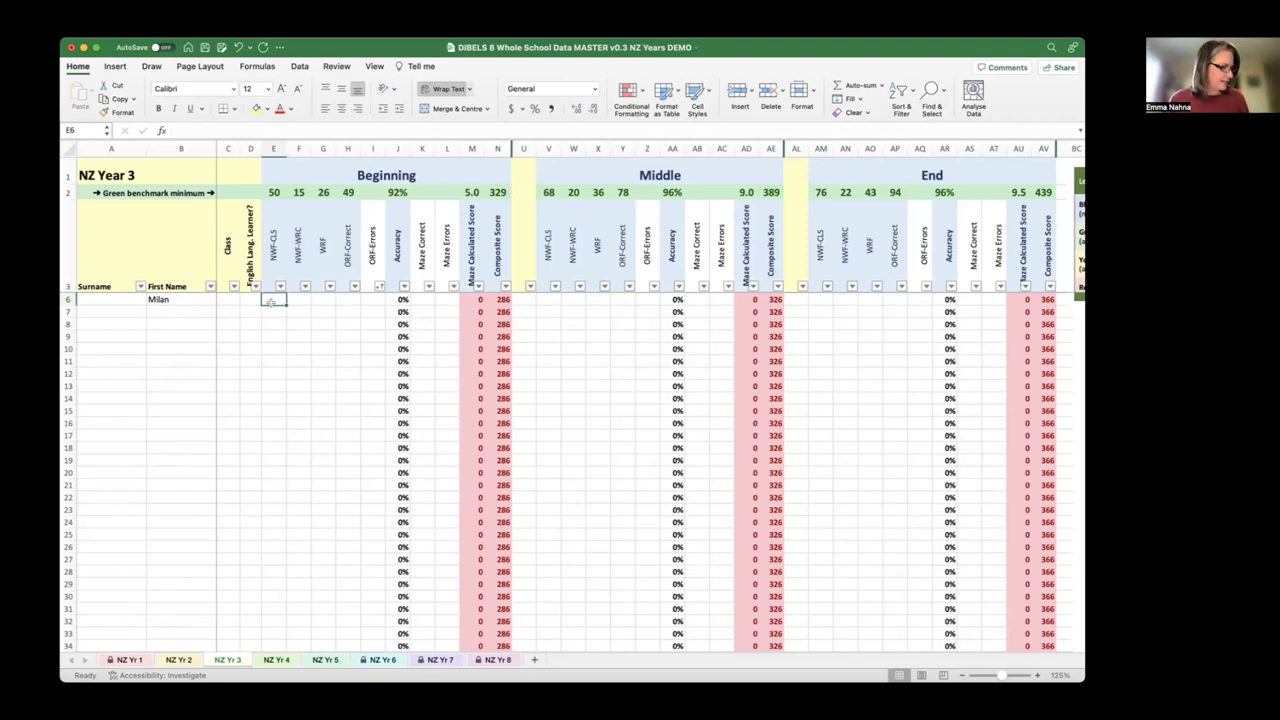
Step: Enter the student's Beginning scores in row 6: NWF-CLS 74, NWF-WRC 24 and WRF 30
{"action": "type", "text": "74"}
{"action": "key", "text": "Tab"}
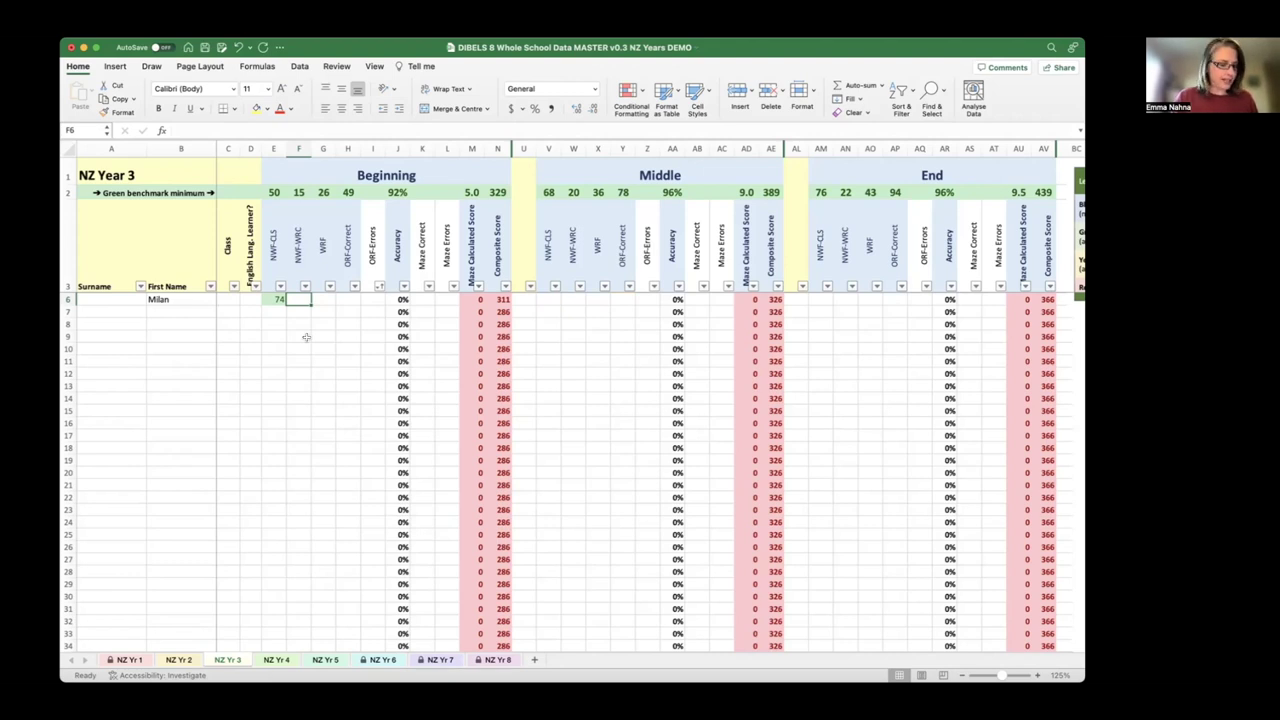
{"action": "type", "text": "24"}
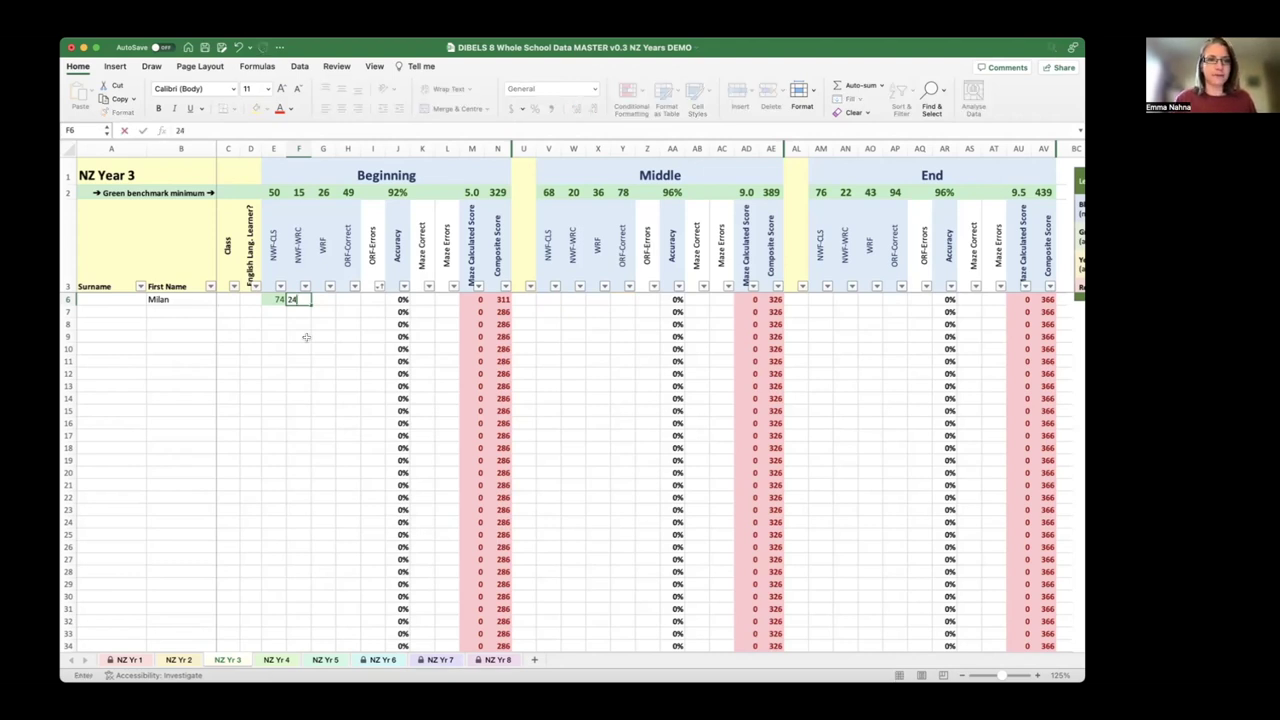
{"action": "key", "text": "Tab"}
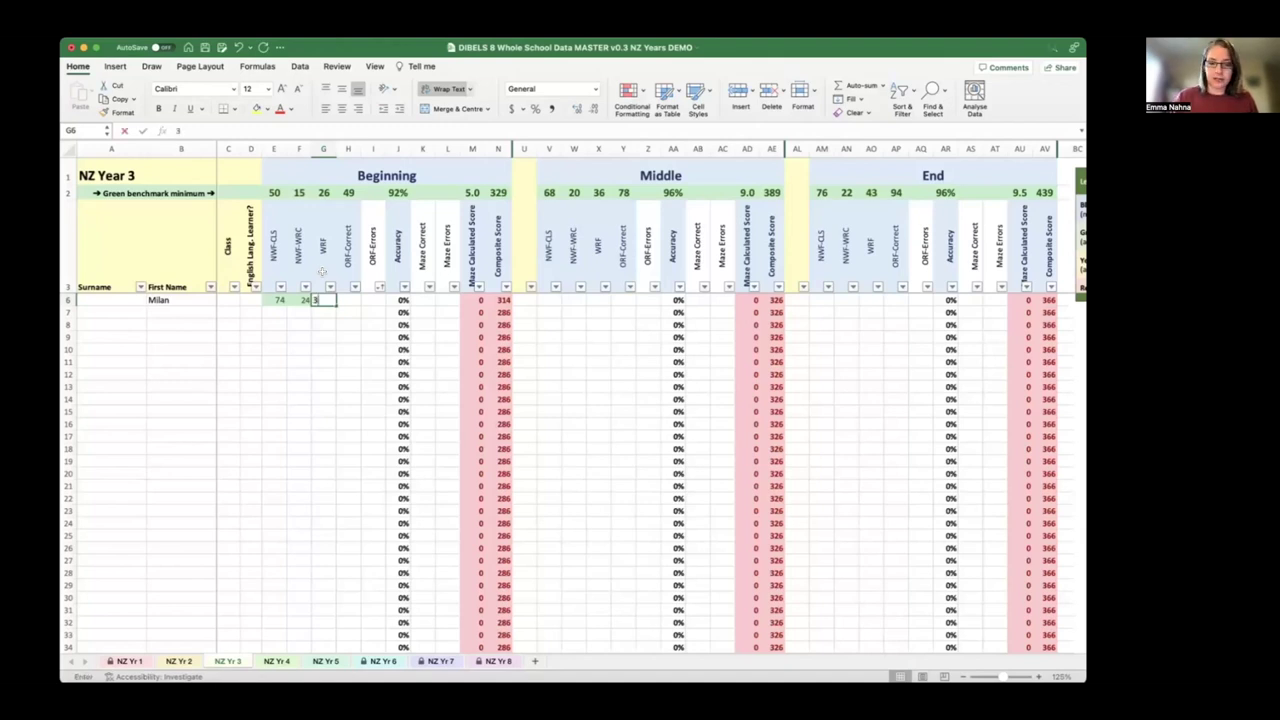
{"action": "type", "text": "30"}
{"action": "key", "text": "Tab"}
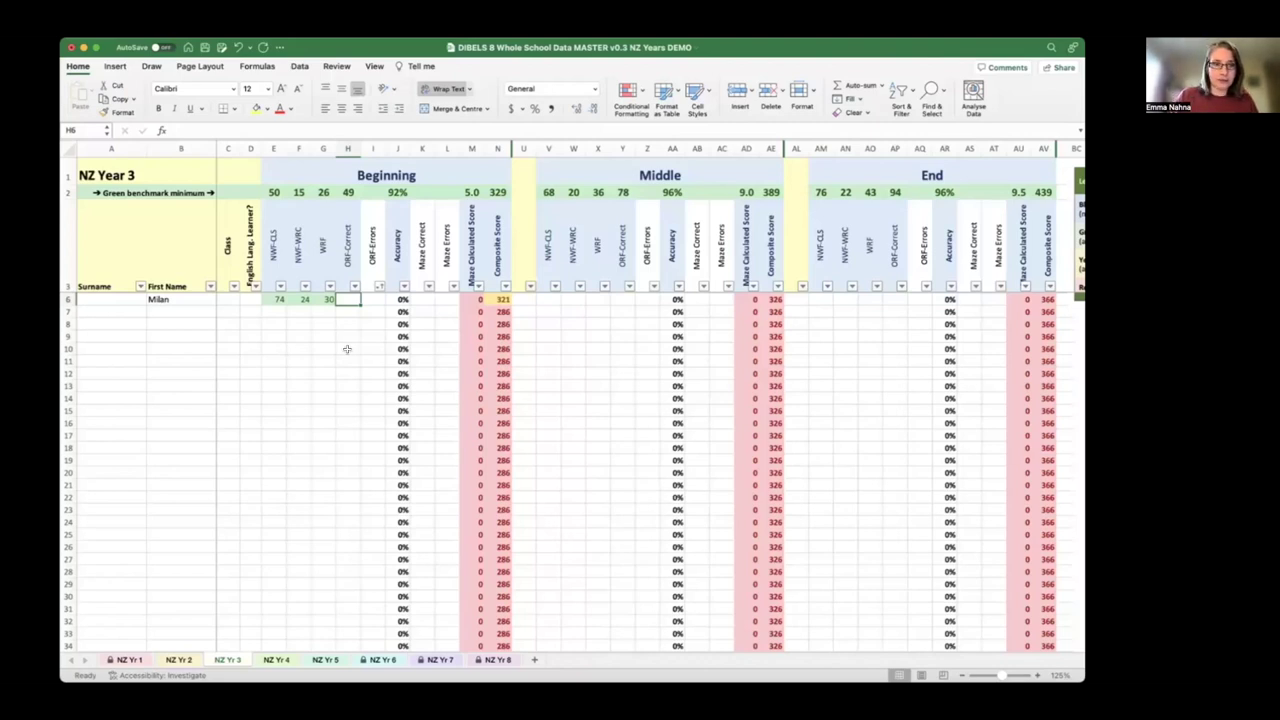
Step: Enter 33 for ORF-Correct and 3 for ORF-Errors in the student's Beginning scores on row 6
{"action": "type", "text": "31"}
{"action": "key", "text": "Tab"}
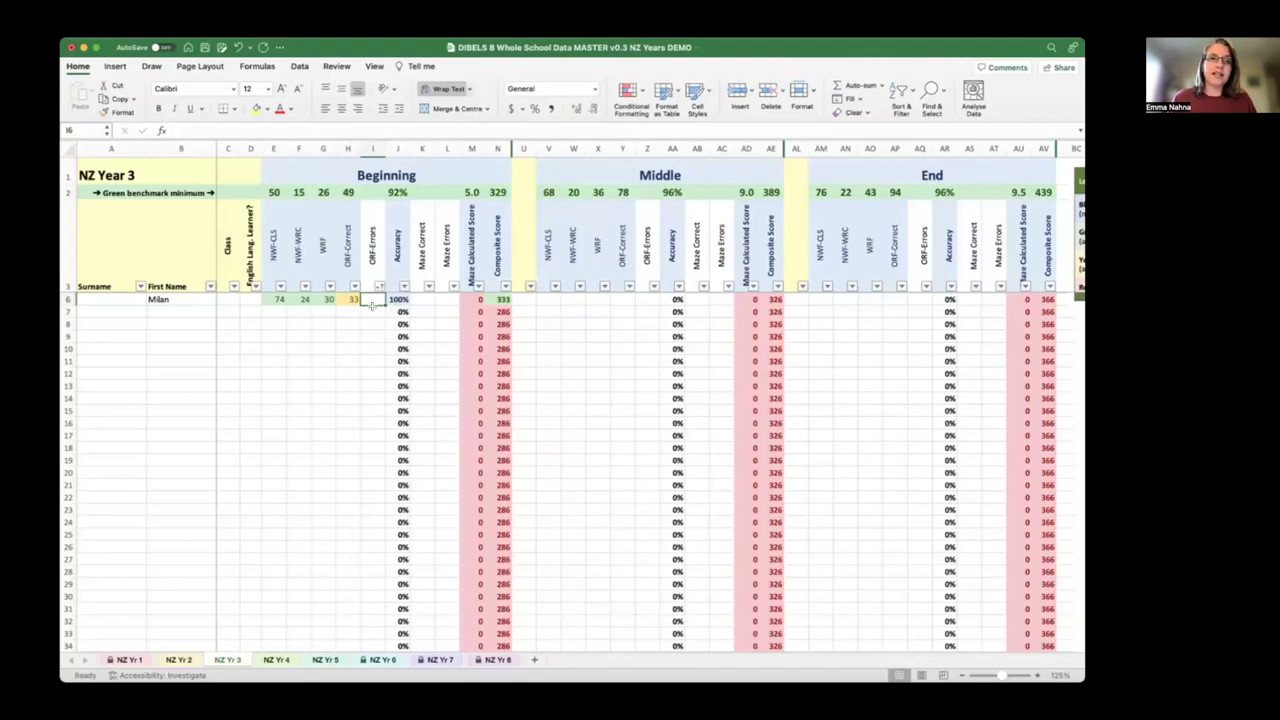
{"action": "type", "text": "3"}
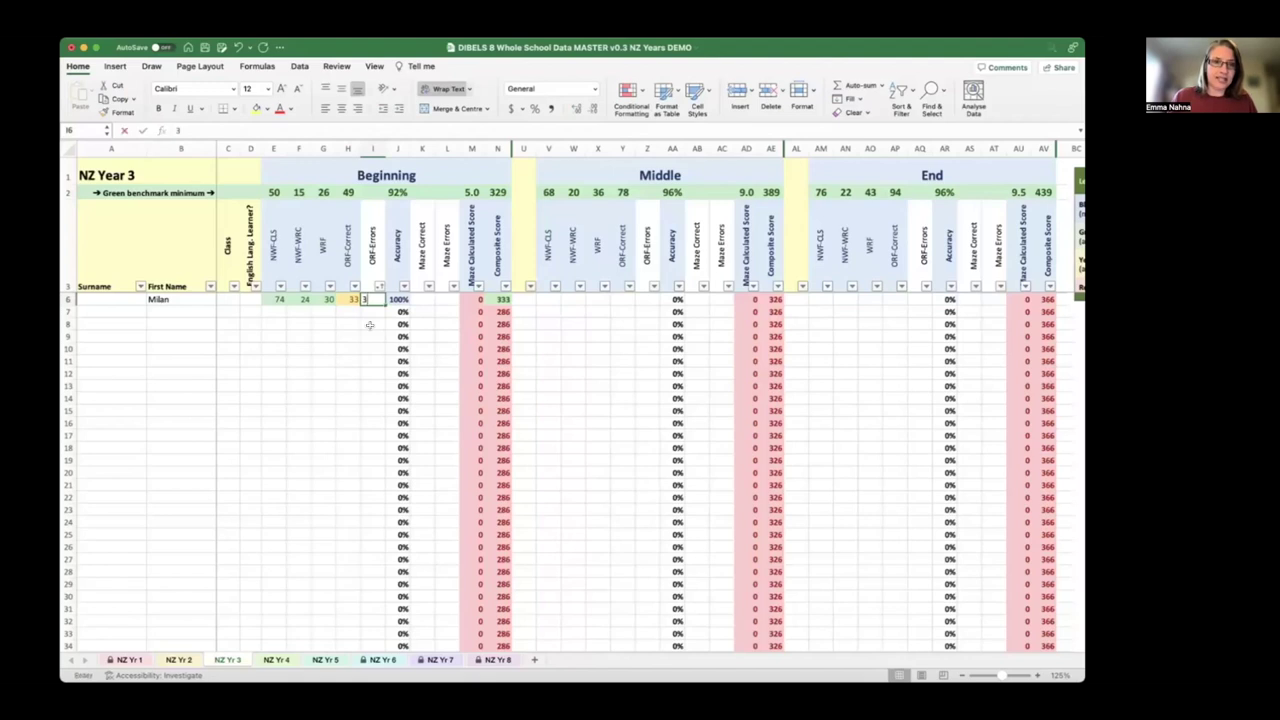
{"action": "scroll", "coordinate": [369, 325], "scroll_direction": "up", "scroll_amount": 3}
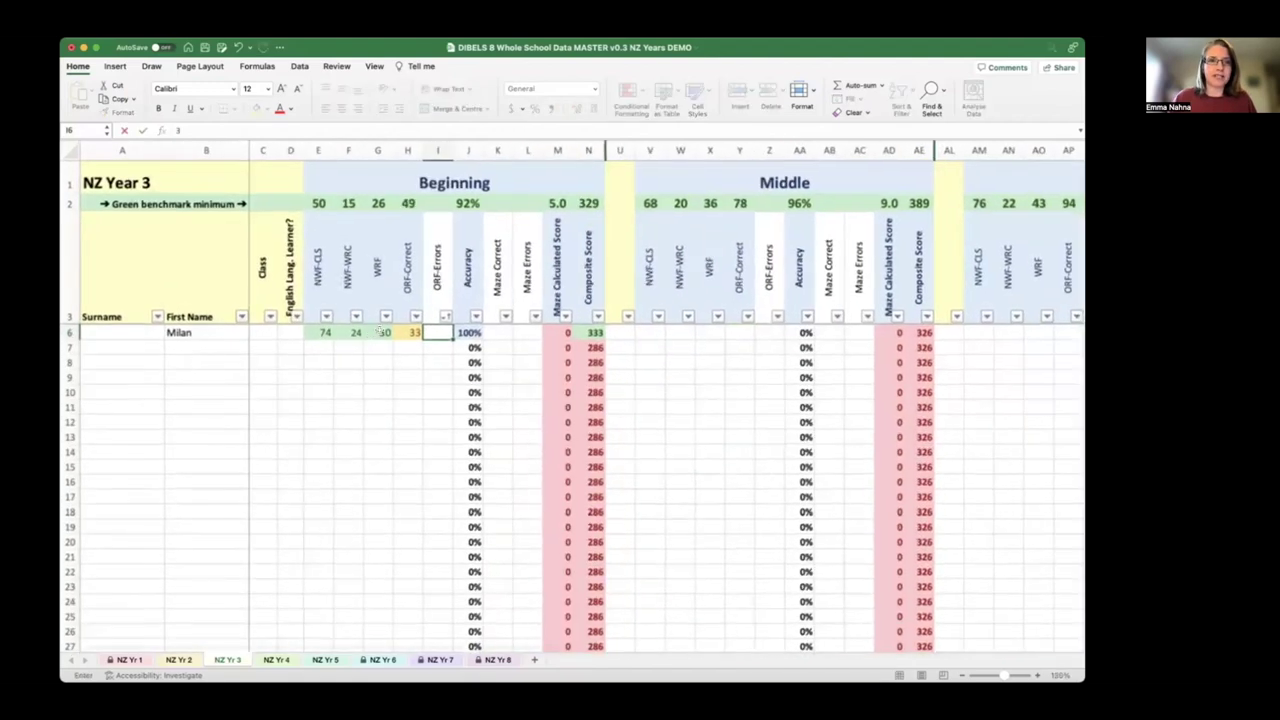
{"action": "scroll", "coordinate": [404, 322], "scroll_direction": "up", "scroll_amount": 3}
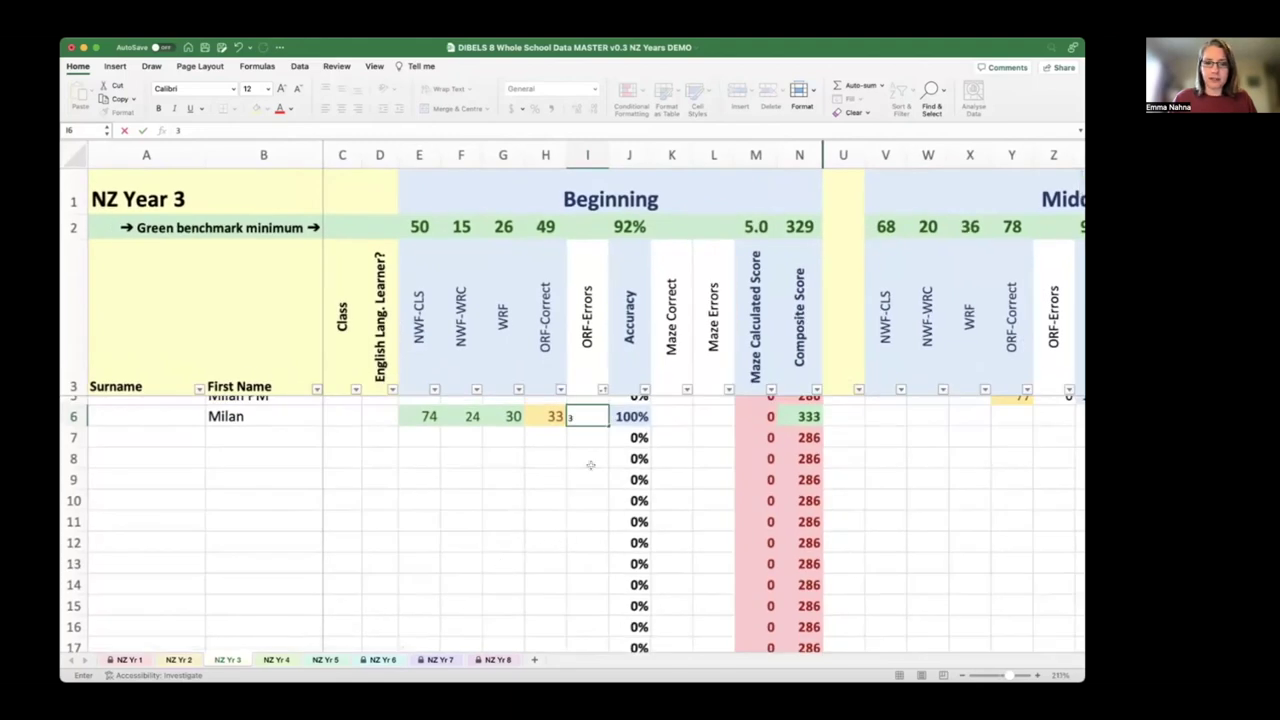
{"action": "key", "text": "Tab"}
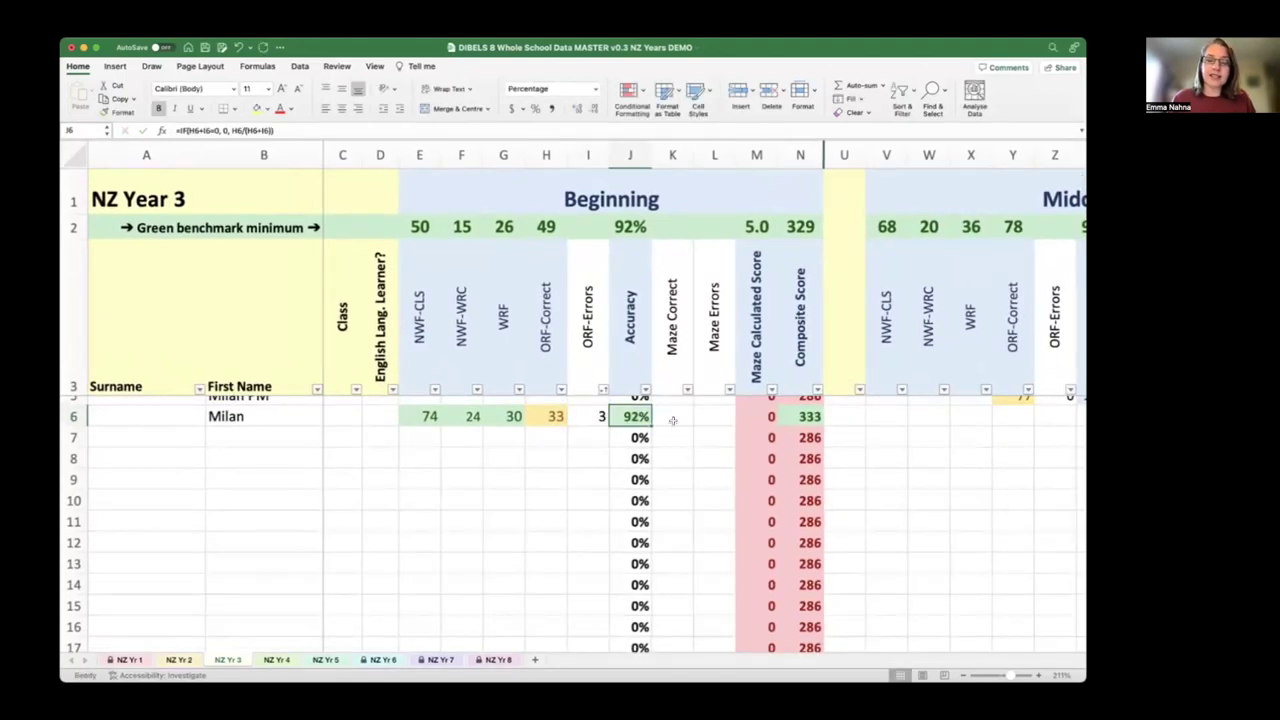
Step: Compare the student's Beginning Accuracy and ORF-Correct scores with their green benchmark minimums
{"action": "scroll", "coordinate": [673, 420], "scroll_direction": "down", "scroll_amount": 1}
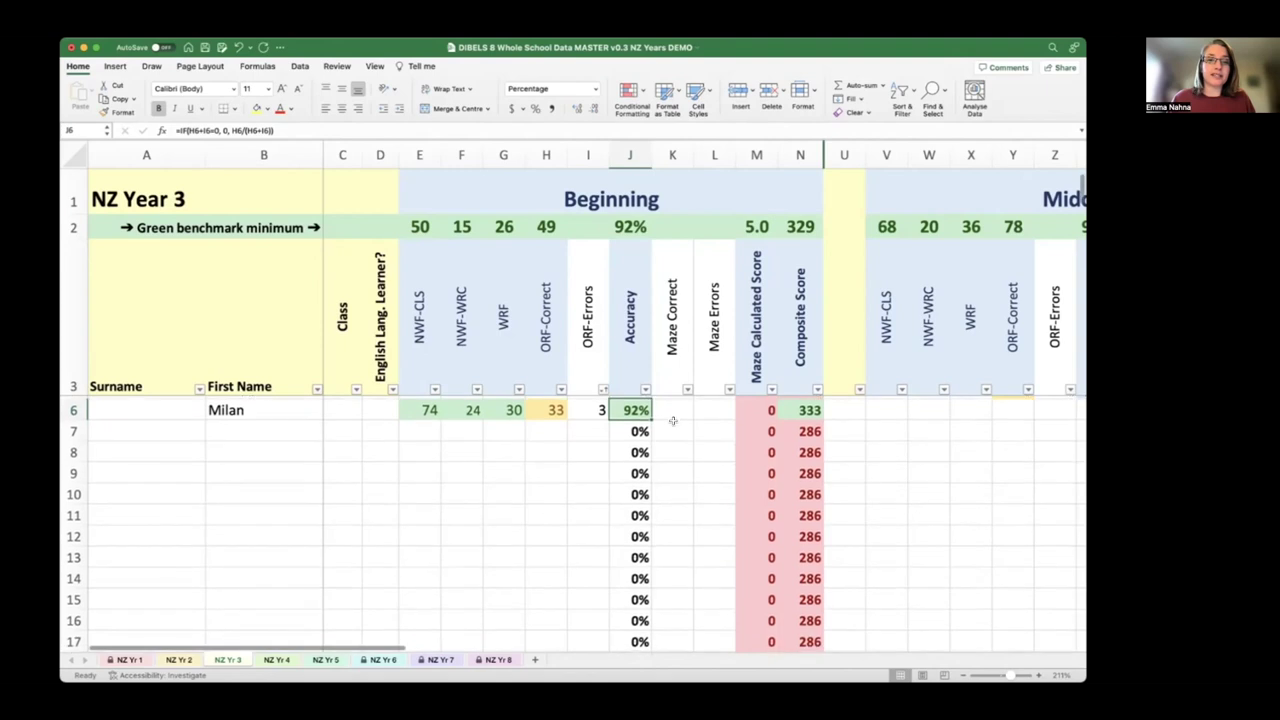
{"action": "left_click", "coordinate": [630, 227]}
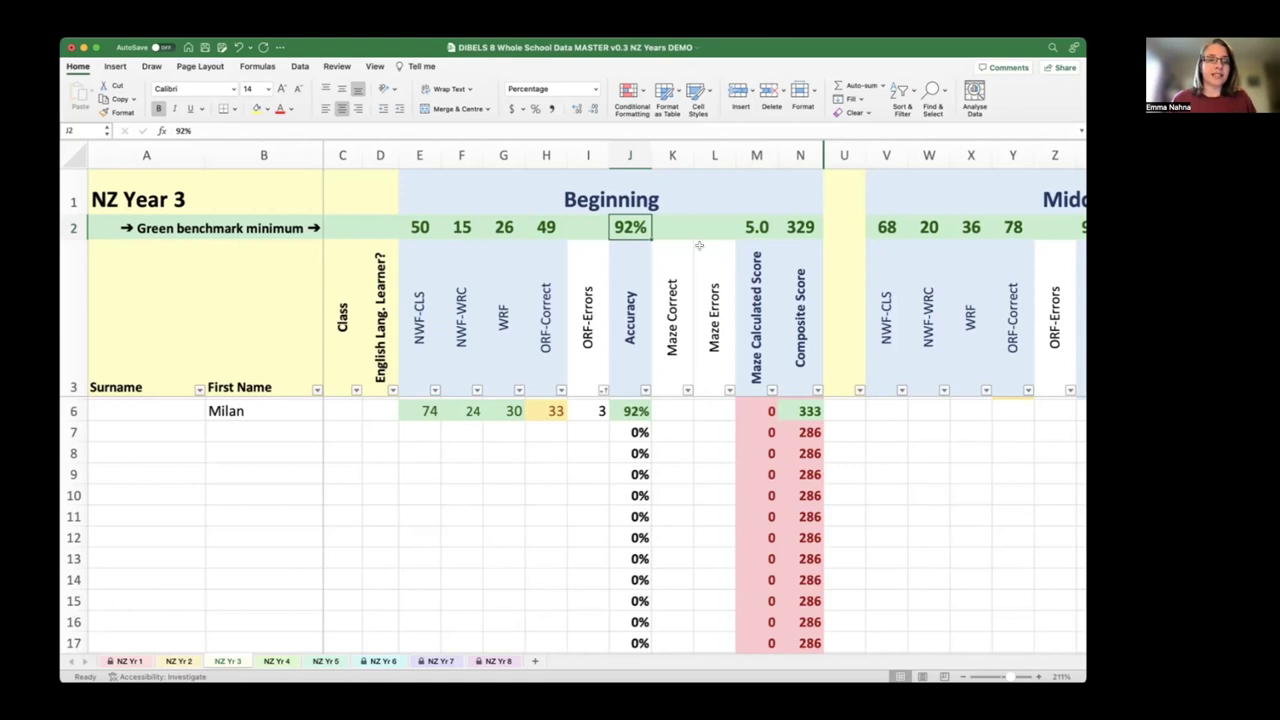
{"action": "left_click", "coordinate": [556, 411]}
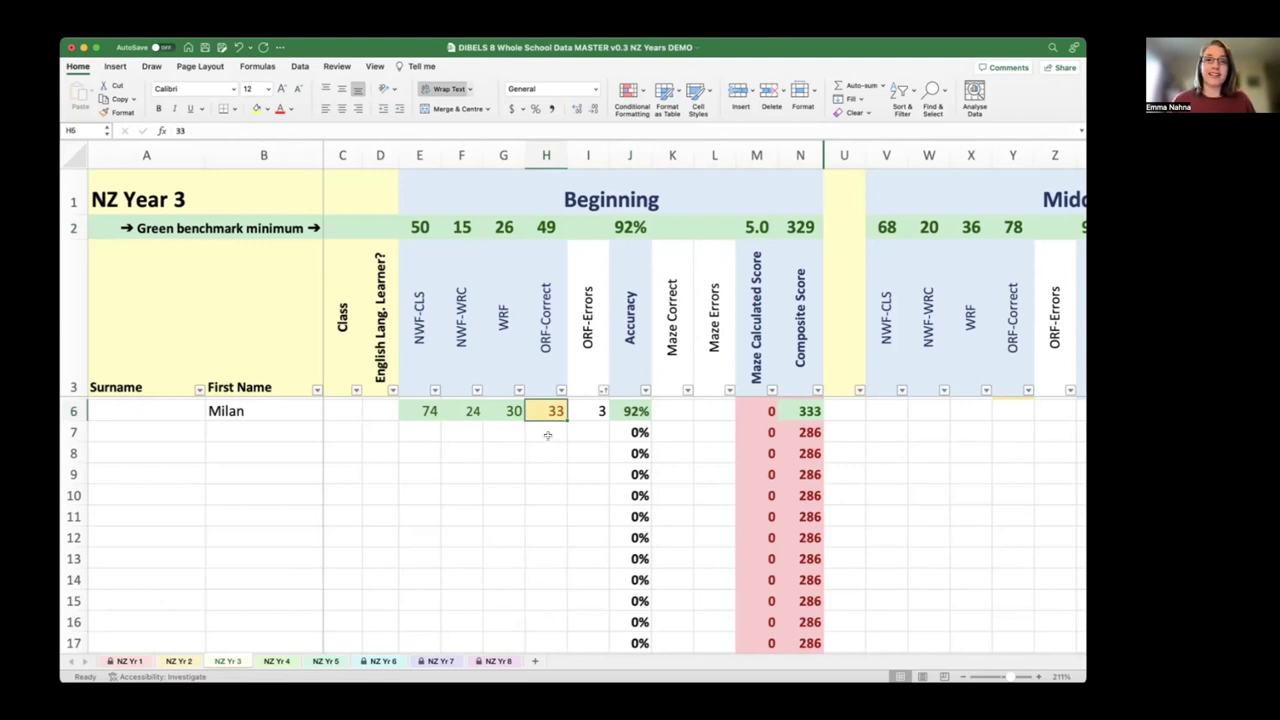
{"action": "left_click", "coordinate": [561, 229]}
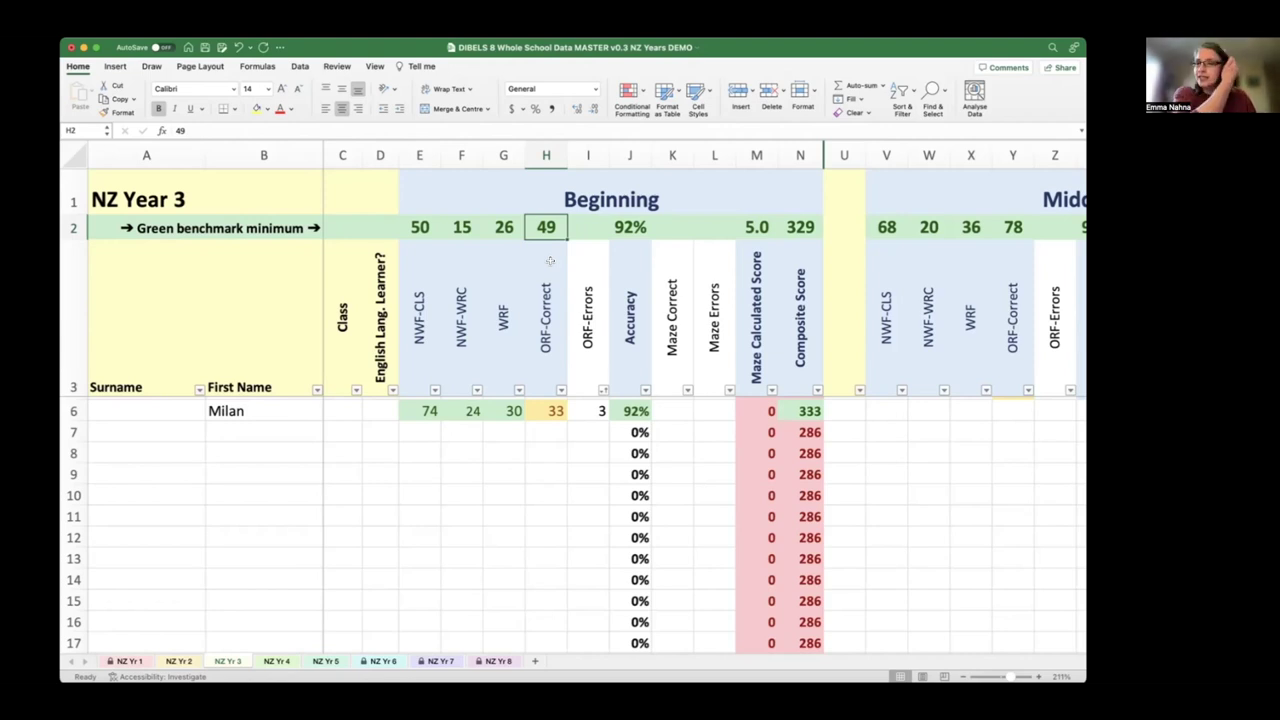
{"action": "left_click", "coordinate": [551, 410]}
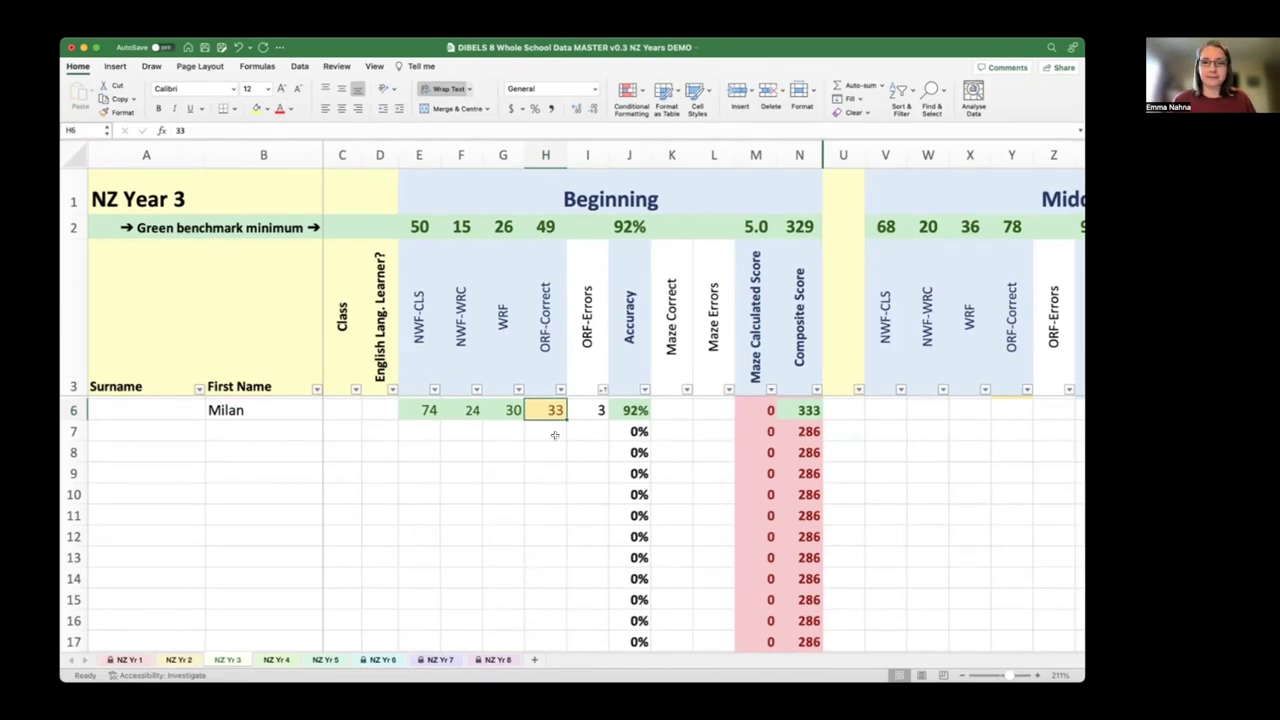
Step: Enter 5 for Maze Correct and 1 for Maze Errors in the student's Beginning scores on row 6
{"action": "left_click", "coordinate": [679, 409]}
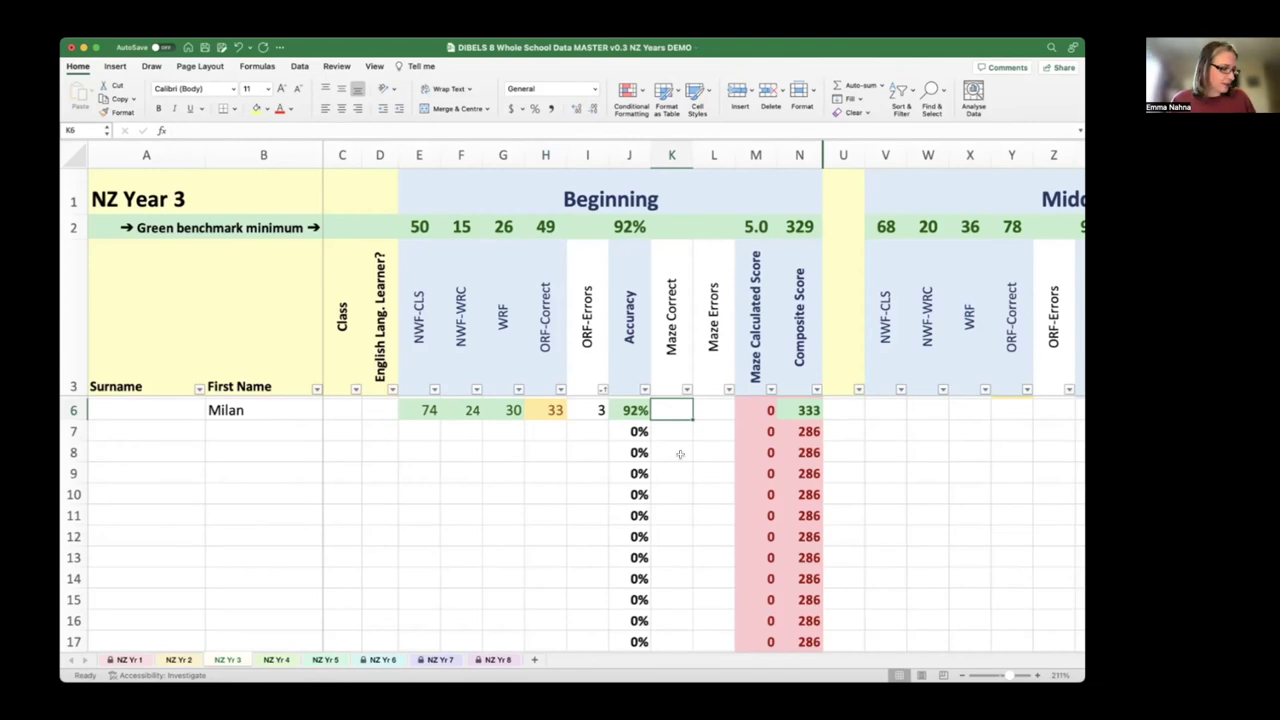
{"action": "type", "text": "5"}
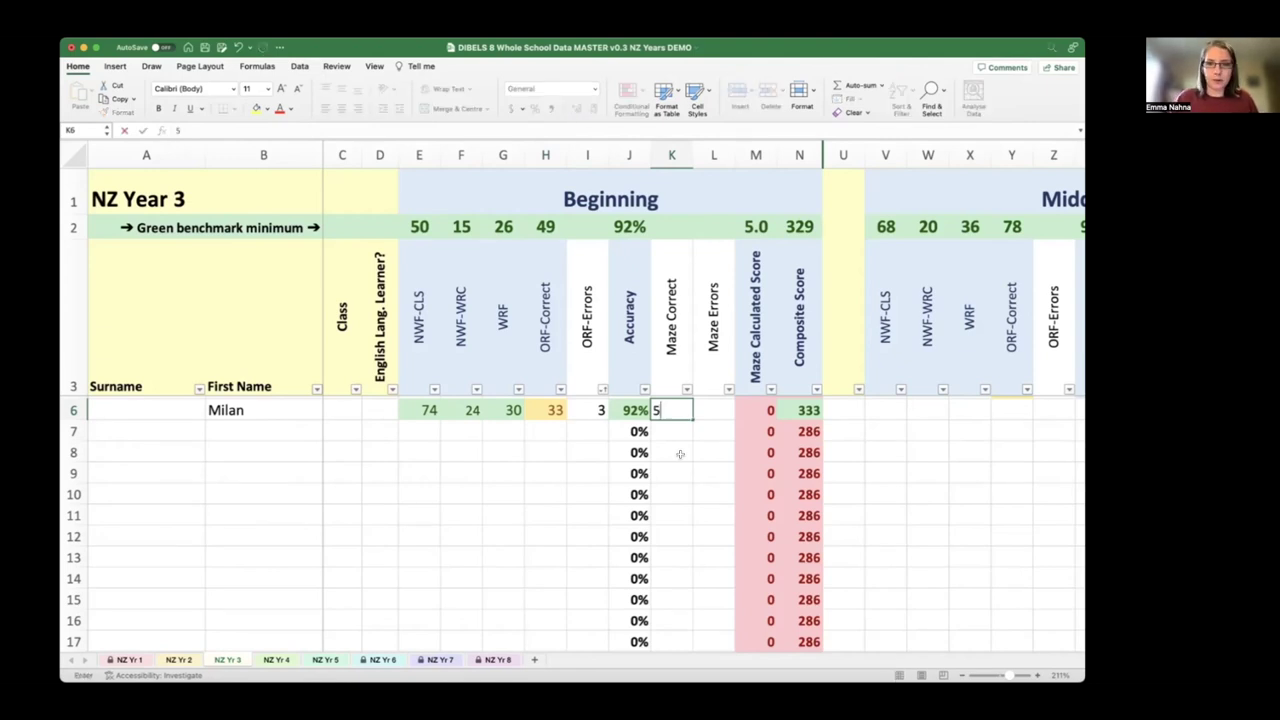
{"action": "key", "text": "Tab"}
{"action": "type", "text": "1"}
{"action": "key", "text": "Tab"}
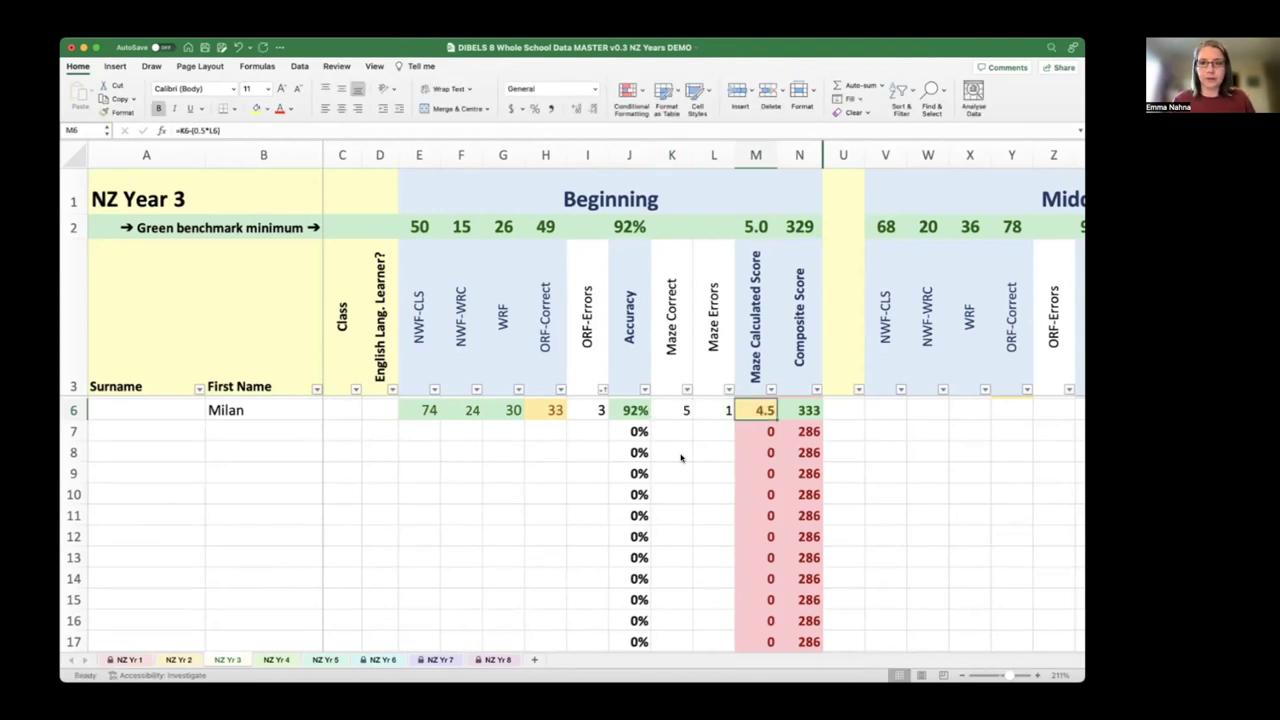
Step: Check the Maze Calculated Score benchmark in the Beginning section against the student's maze scores on row 6
{"action": "left_click", "coordinate": [758, 228]}
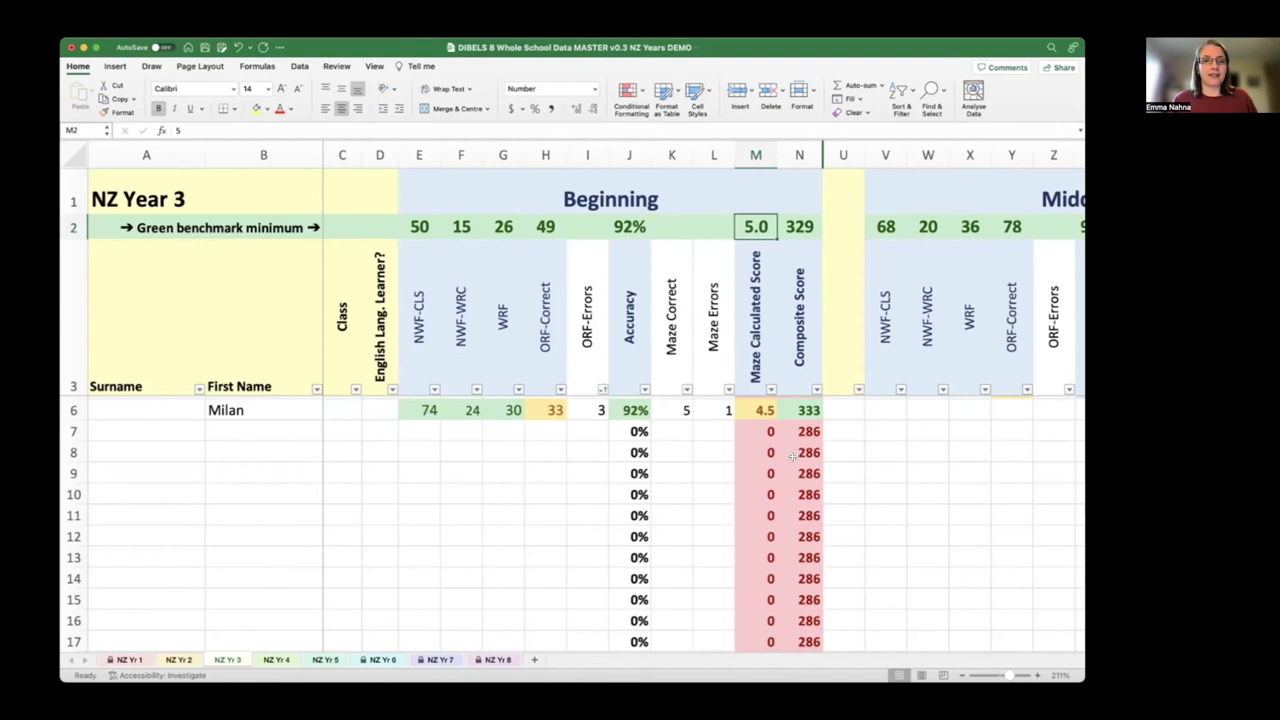
{"action": "scroll", "coordinate": [792, 456], "scroll_direction": "down", "scroll_amount": 1}
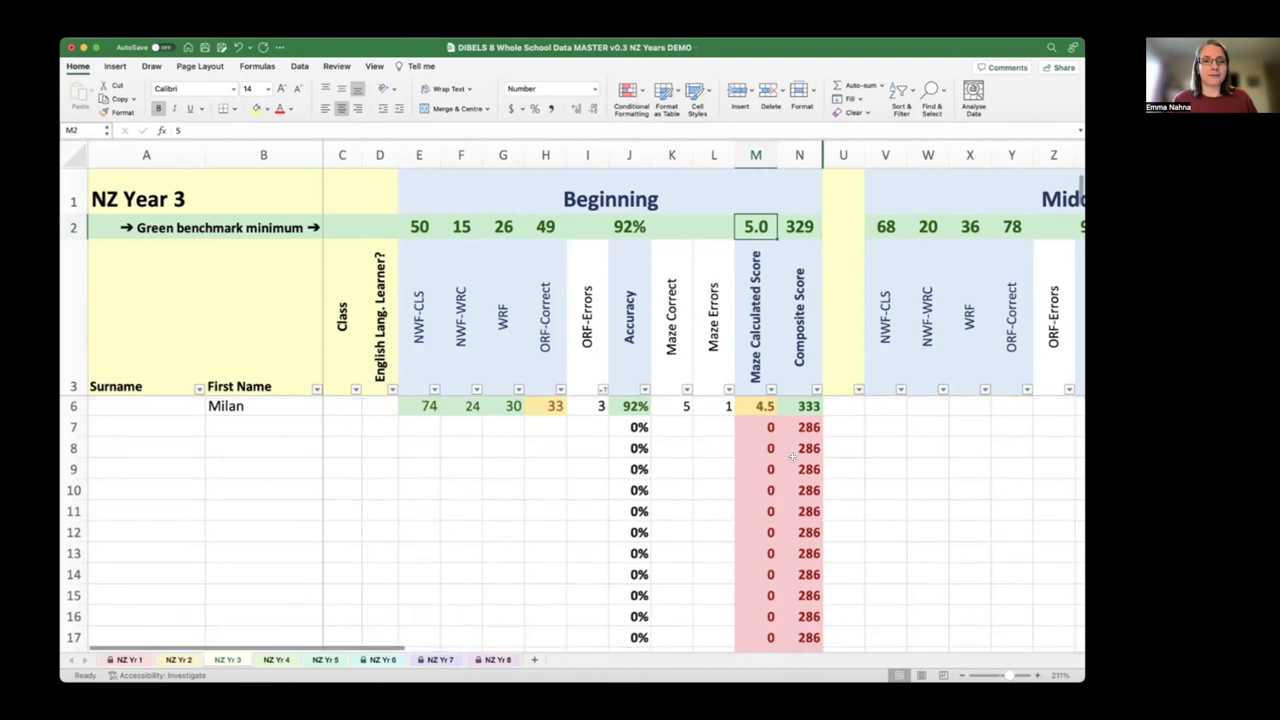
{"action": "left_click", "coordinate": [713, 410]}
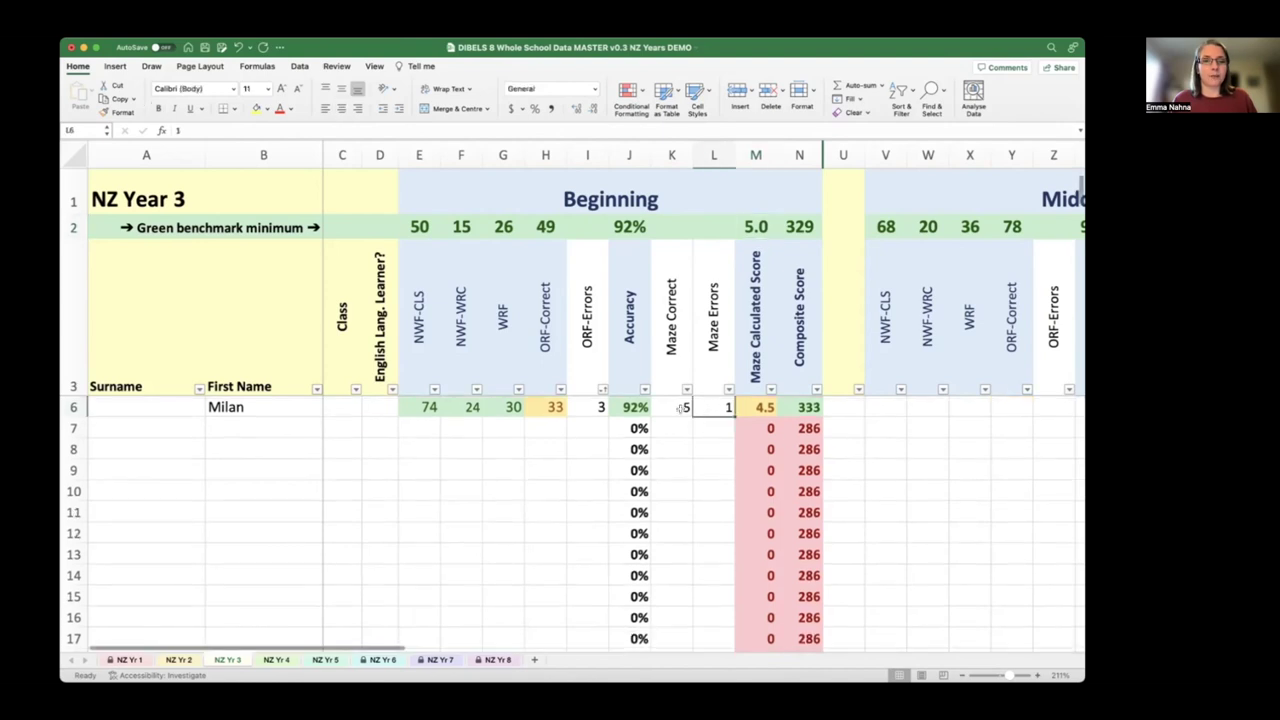
Step: Inspect the formula behind the student's Beginning Composite Score in N6, leaving it unaltered, and compare the score with ORF-Correct
{"action": "left_click", "coordinate": [808, 408]}
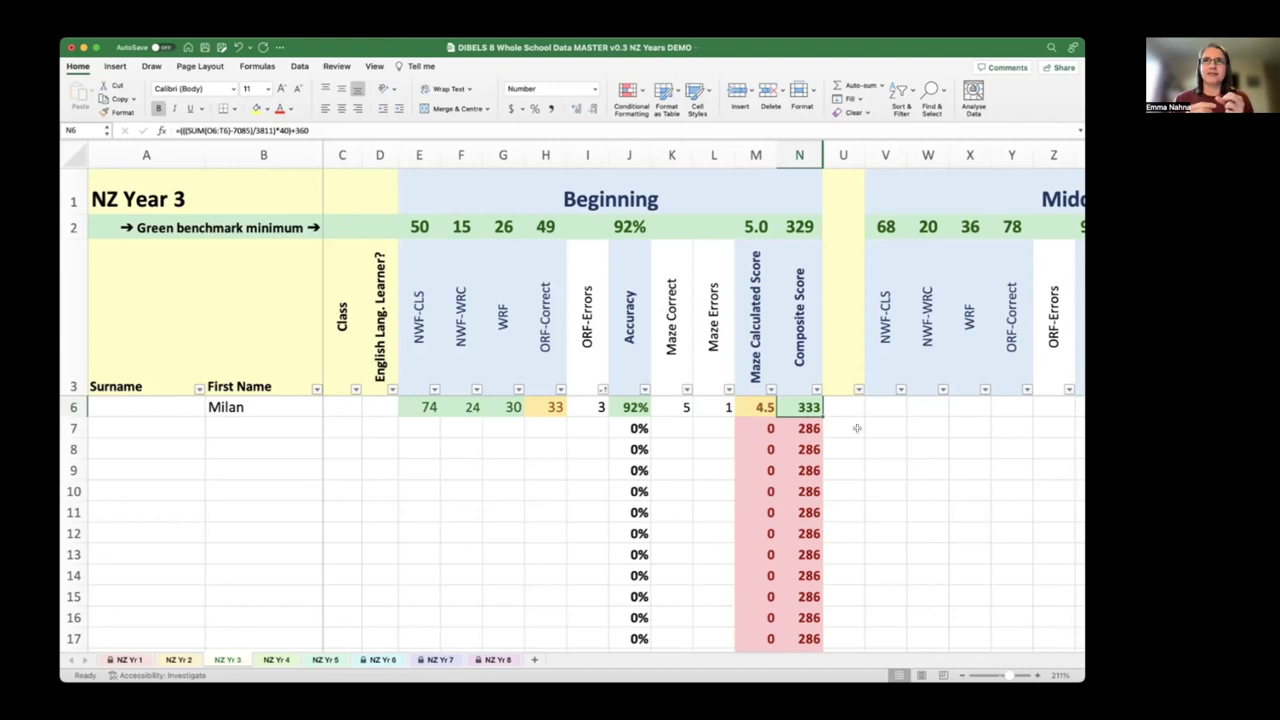
{"action": "left_click_drag", "start_coordinate": [367, 132], "coordinate": [172, 142]}
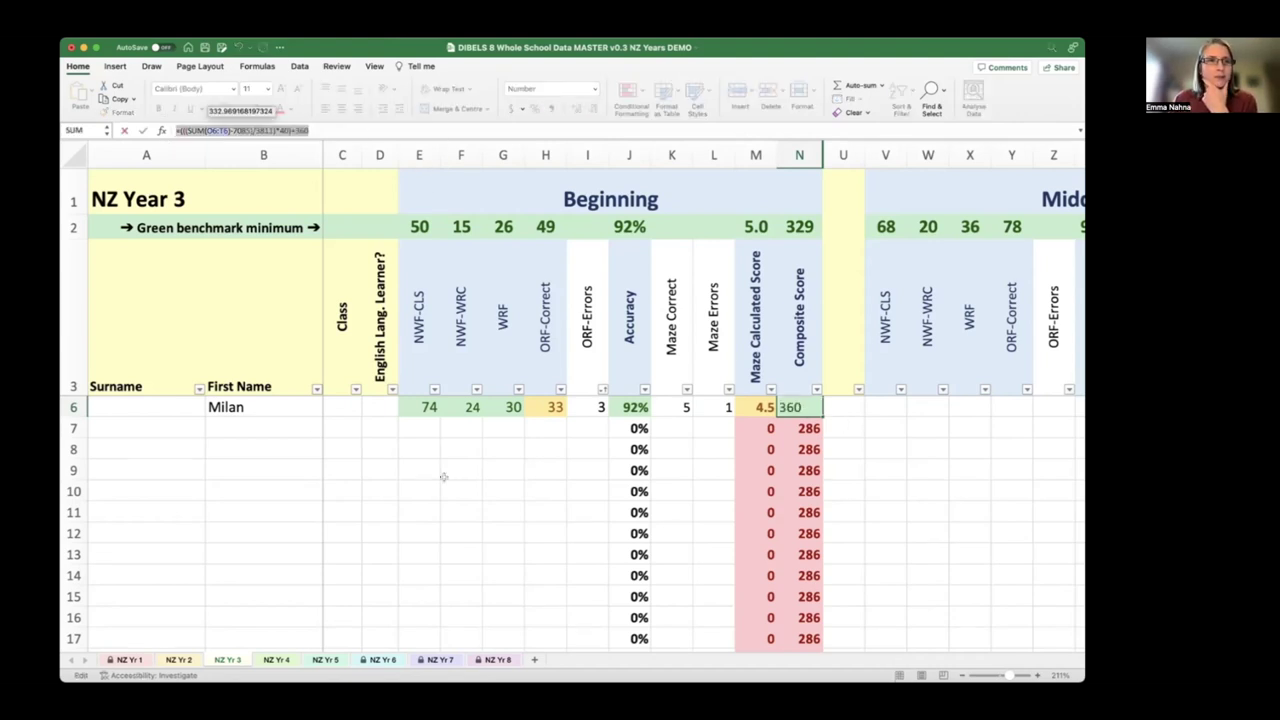
{"action": "key", "text": "Return"}
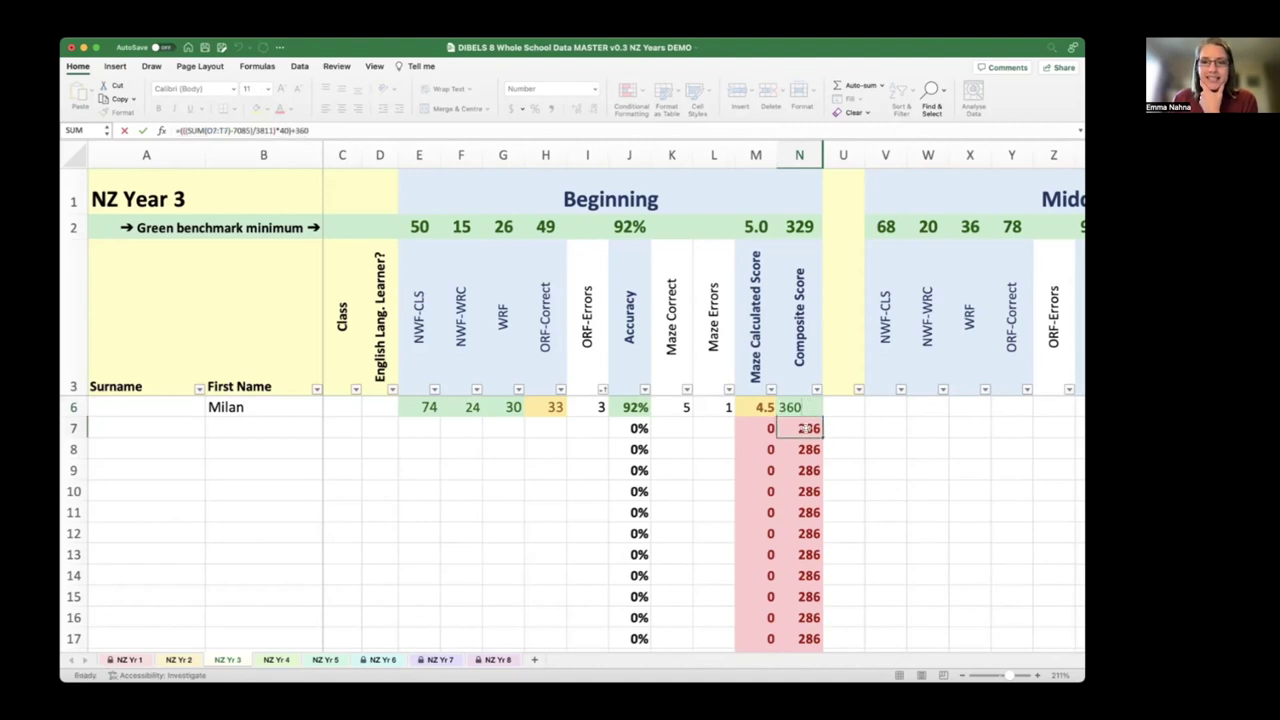
{"action": "left_click", "coordinate": [817, 407]}
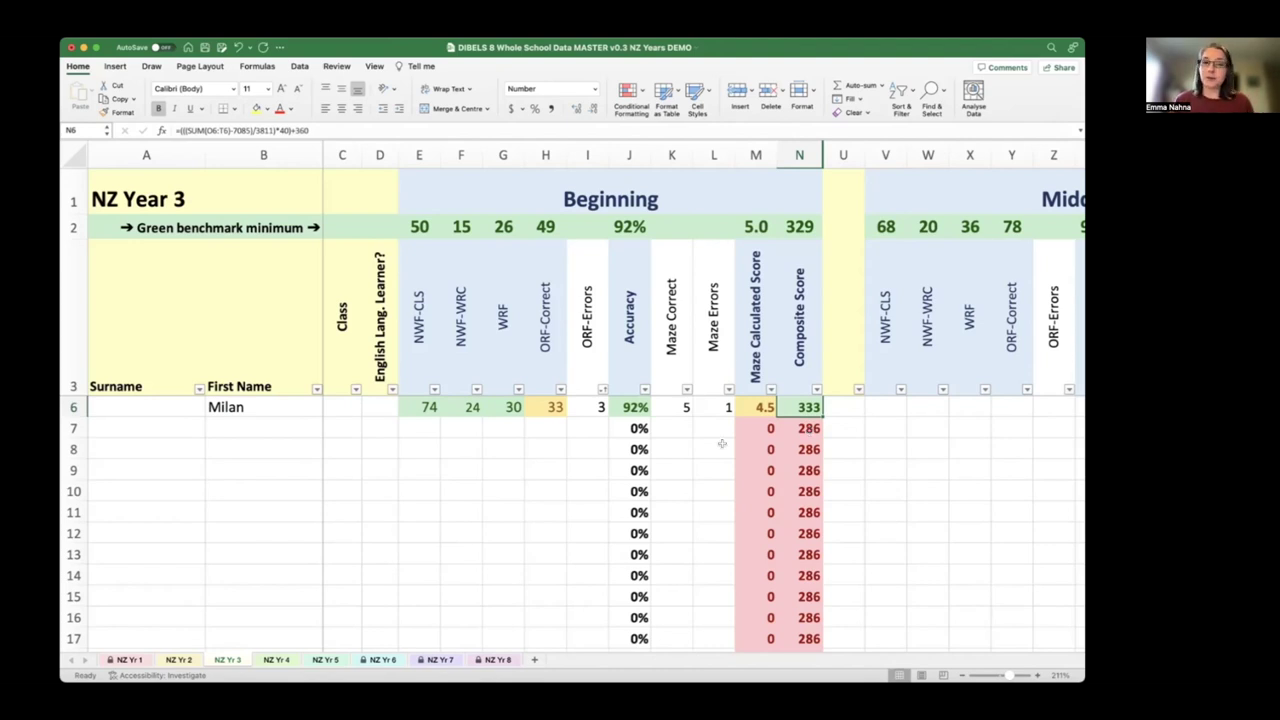
{"action": "left_click", "coordinate": [547, 411]}
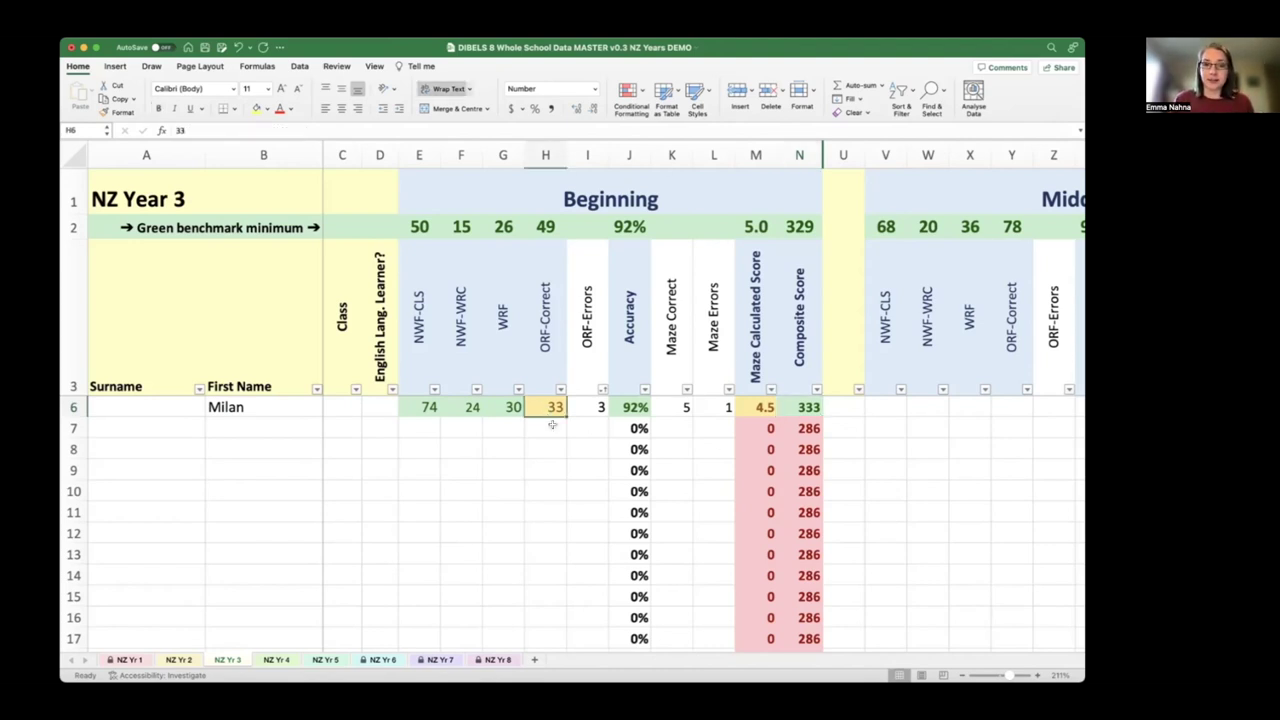
{"action": "left_click", "coordinate": [800, 410]}
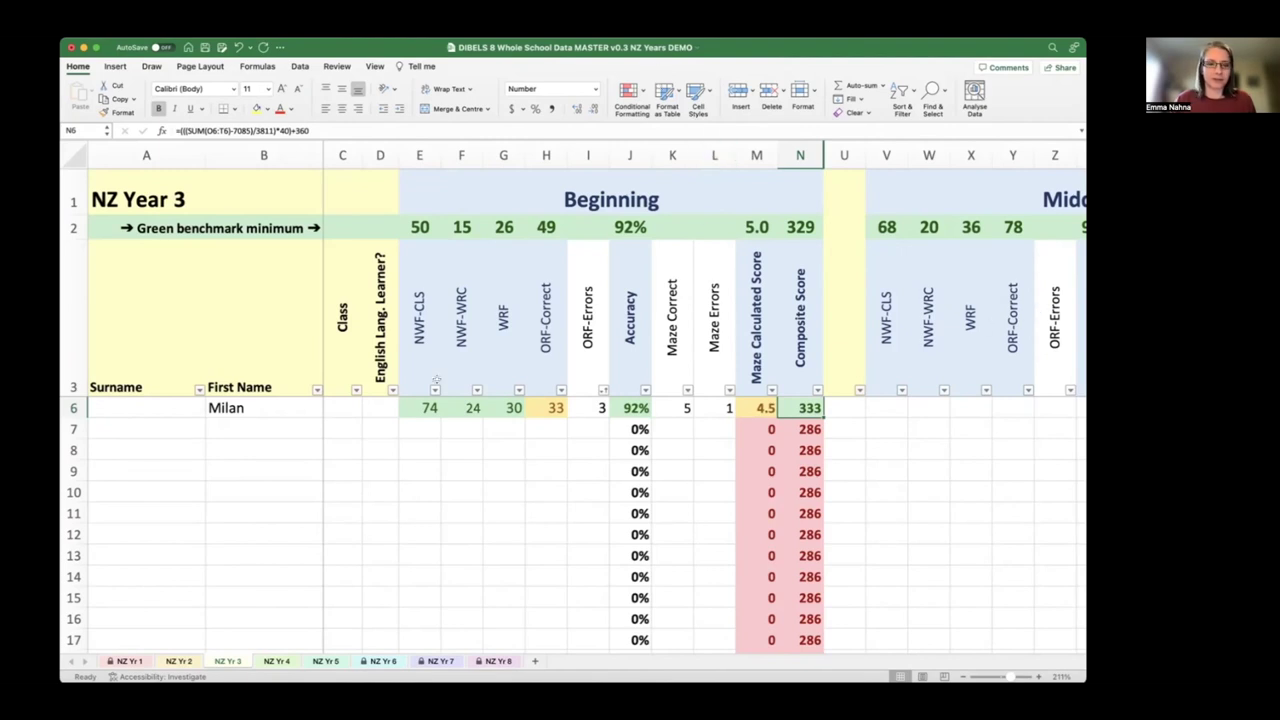
Step: Read the note on the NZ Yr 1 sheet, nudging its box slightly and highlighting the password that unlocks the sheets
{"action": "left_click", "coordinate": [129, 661]}
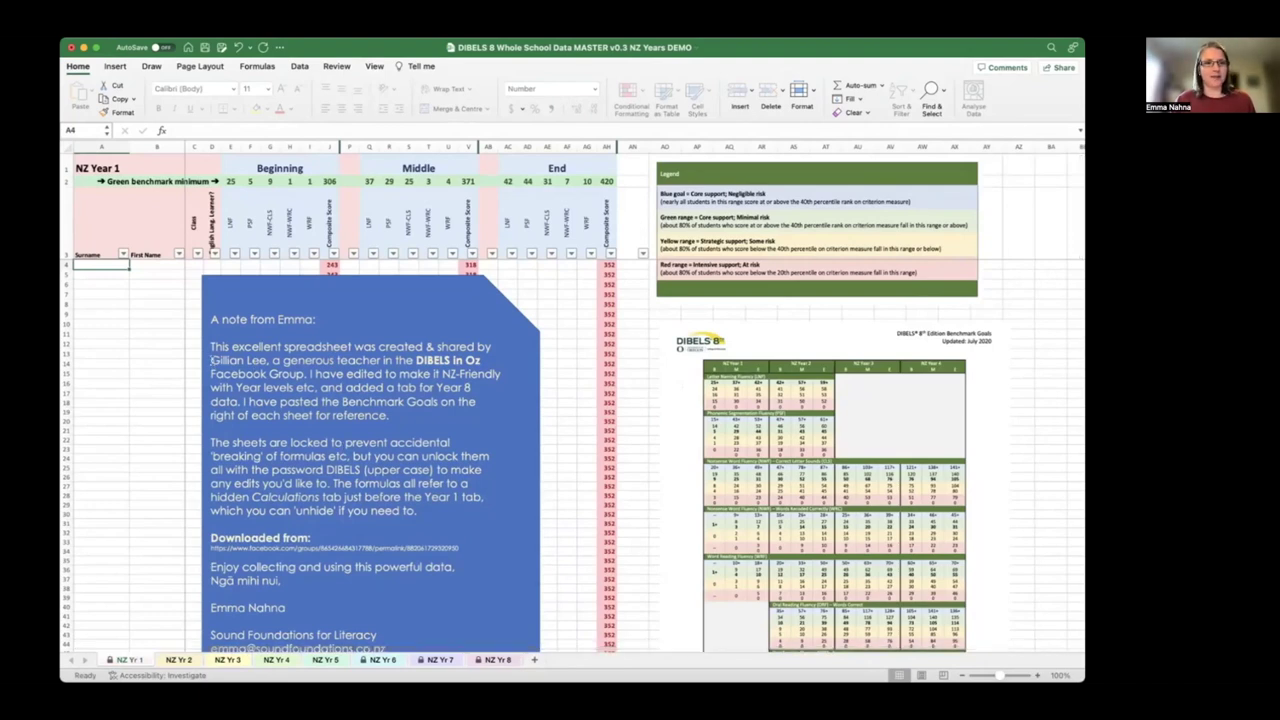
{"action": "left_click", "coordinate": [285, 287]}
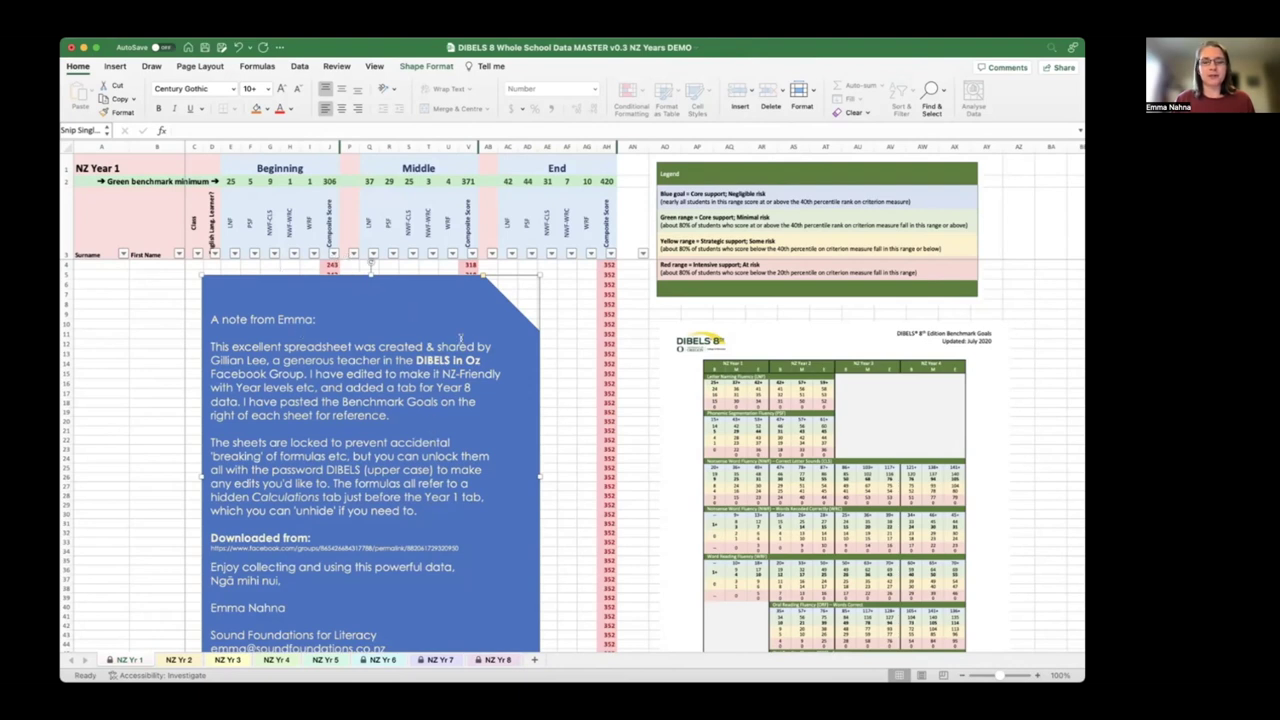
{"action": "left_click_drag", "start_coordinate": [470, 289], "coordinate": [463, 285]}
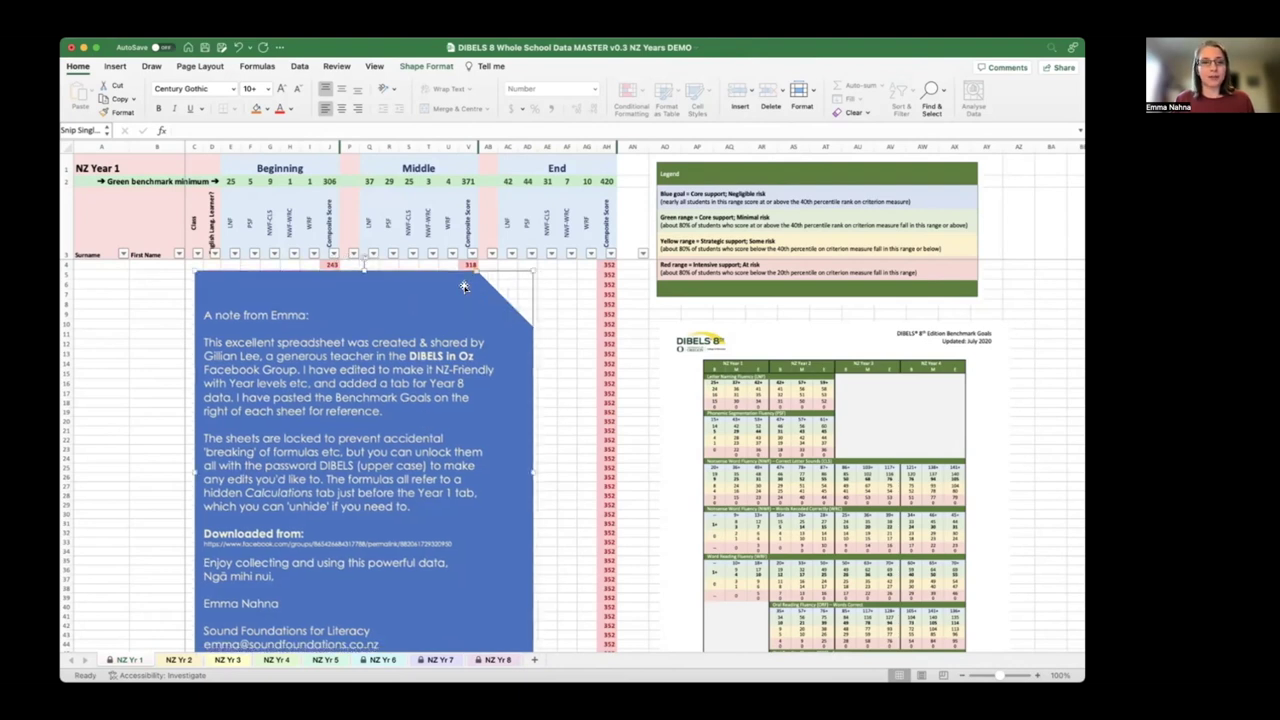
{"action": "double_click", "coordinate": [330, 465]}
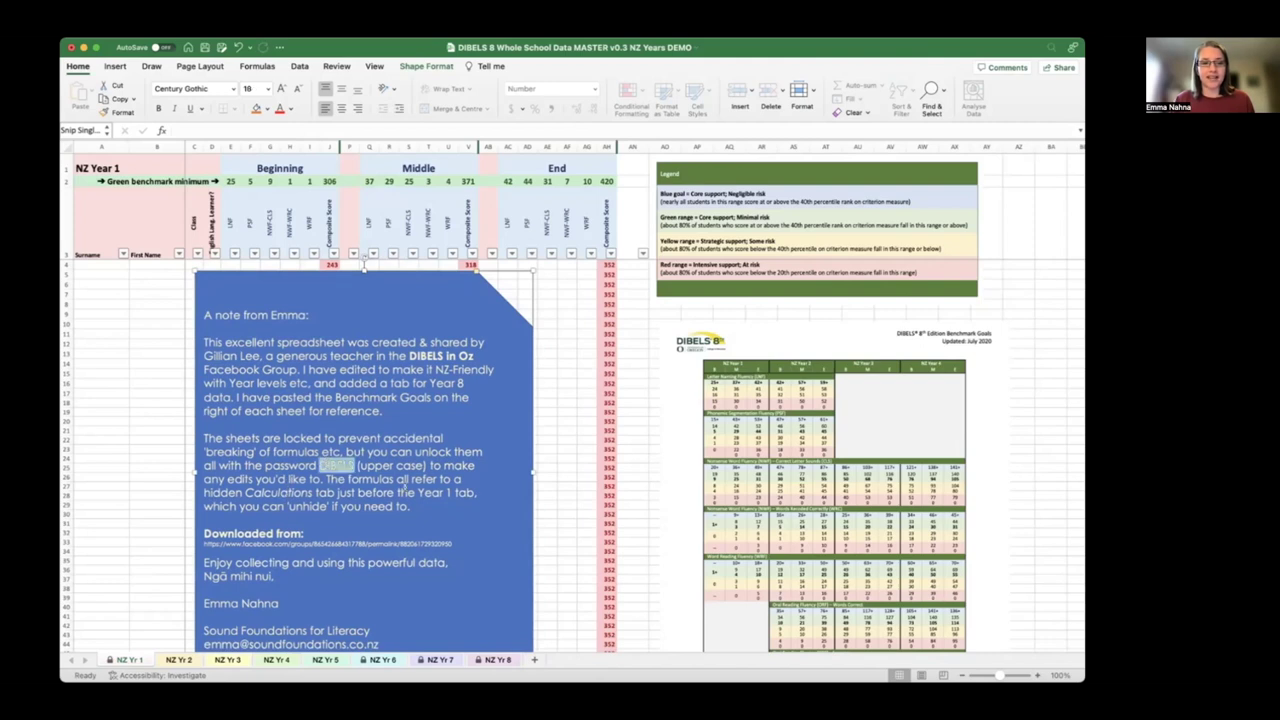
{"action": "left_click", "coordinate": [406, 490]}
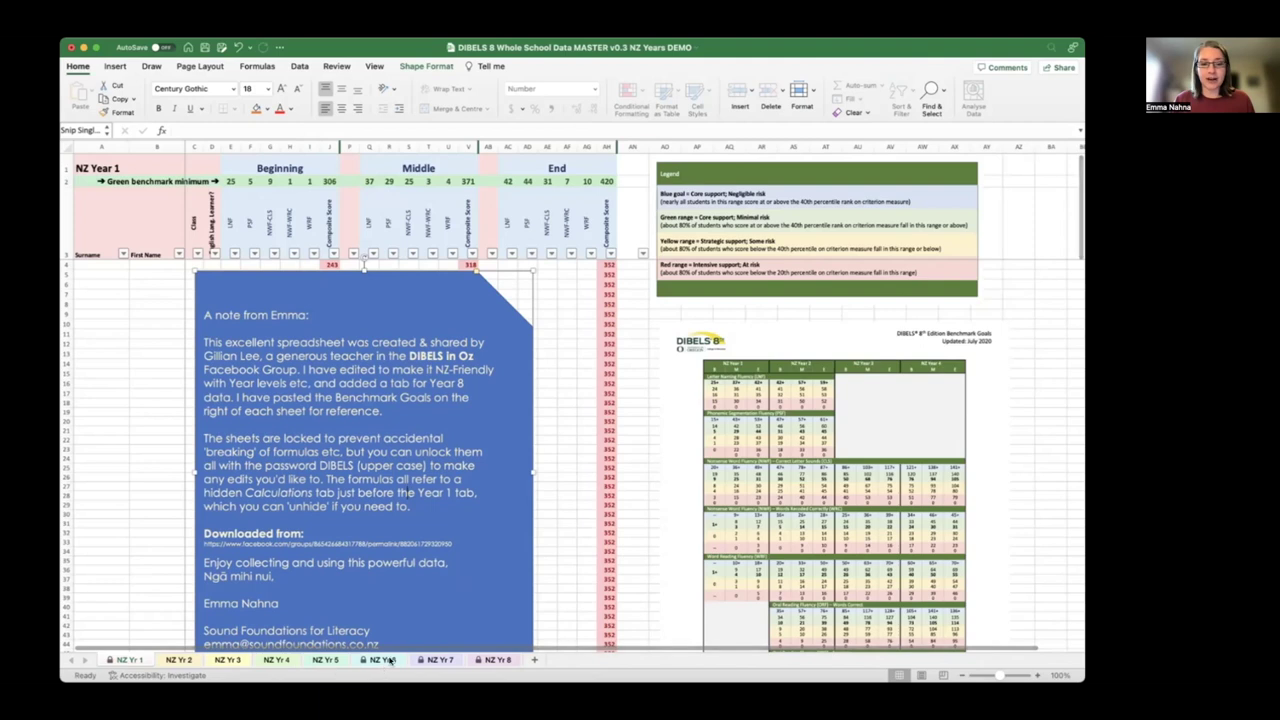